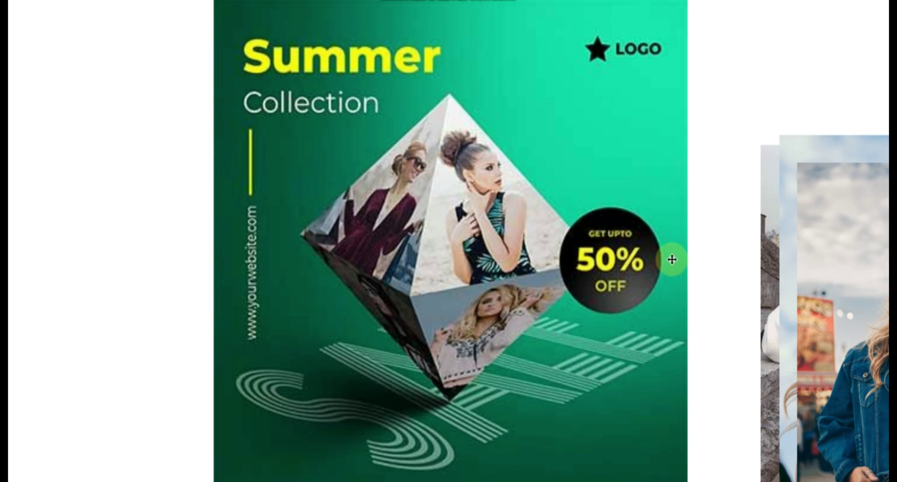
Zoom into the blank canvas left of the poster and draw a square about 8.959 inches wide.
{"action": "left_click", "coordinate": [671, 259]}
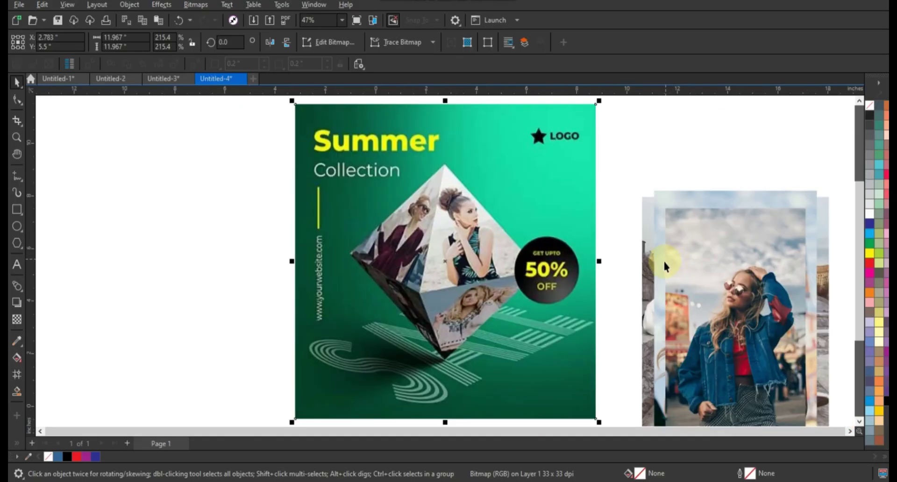
{"action": "left_click", "coordinate": [621, 257]}
{"action": "scroll", "coordinate": [621, 256], "scroll_direction": "down", "scroll_amount": 2}
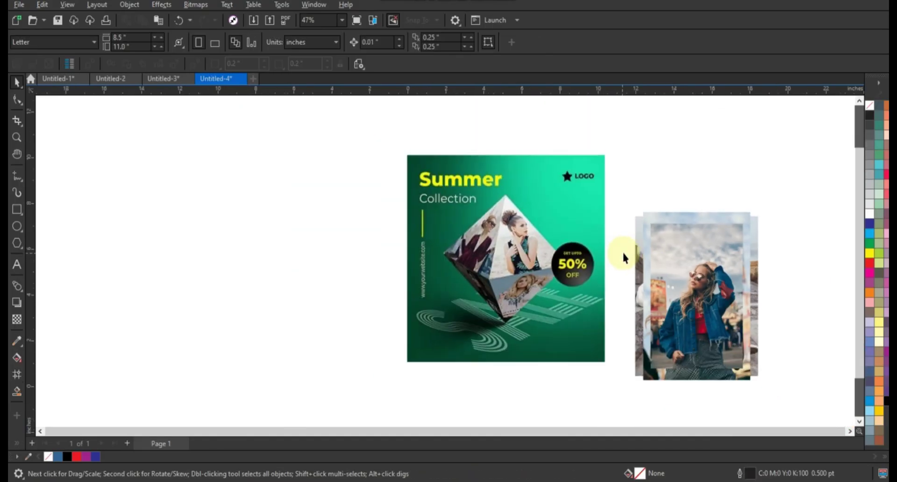
{"action": "left_click", "coordinate": [17, 137]}
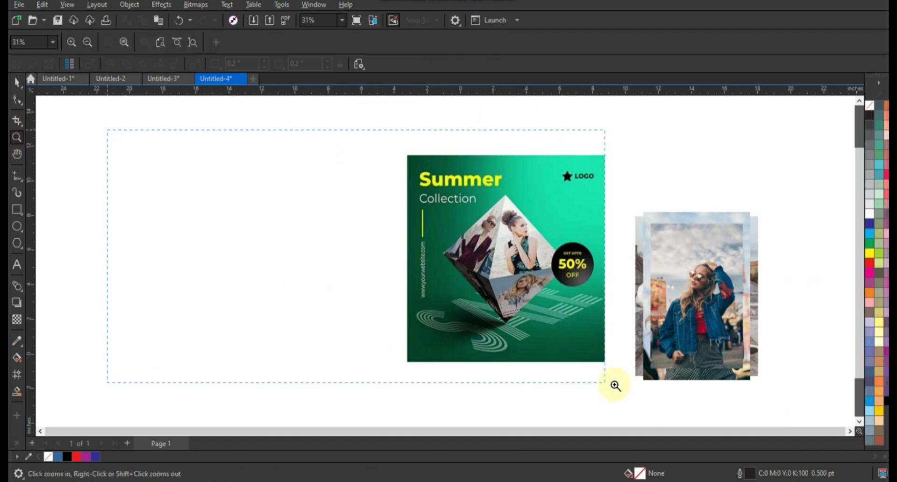
{"action": "left_click_drag", "start_coordinate": [106, 131], "coordinate": [615, 383]}
{"action": "left_click", "coordinate": [21, 214]}
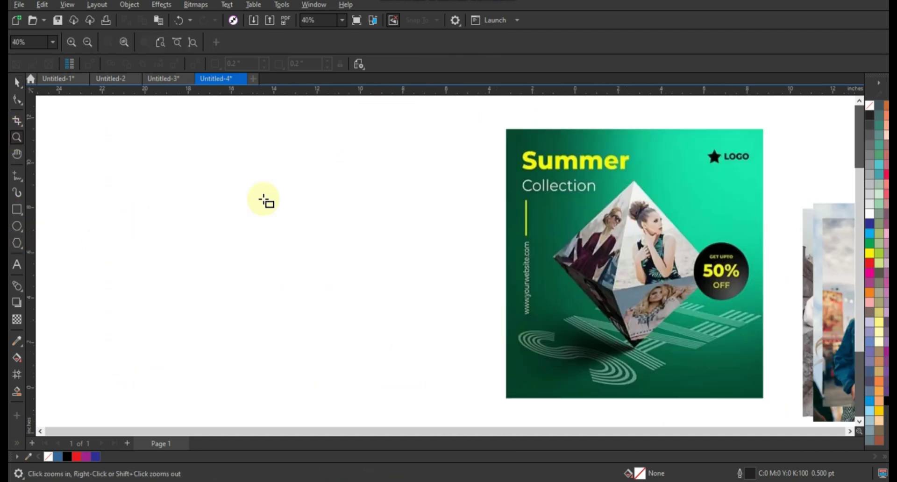
{"action": "left_click_drag", "start_coordinate": [244, 180], "coordinate": [369, 379]}
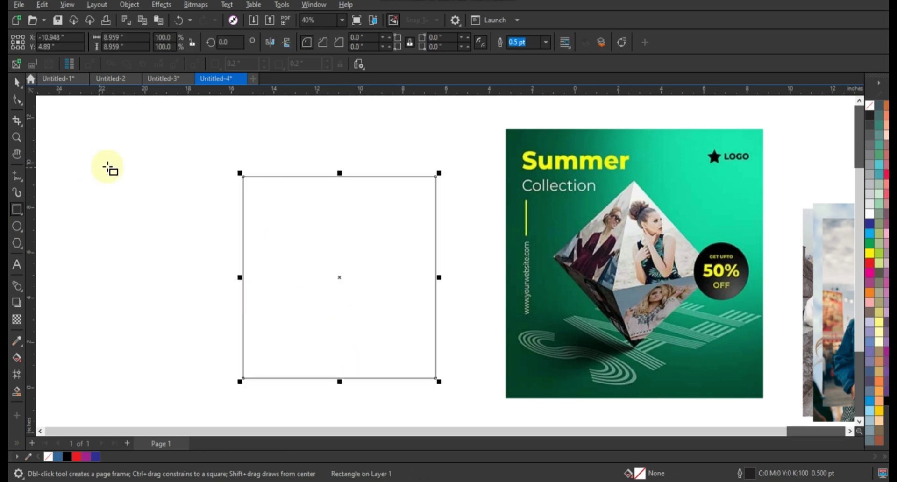
Give the square a 4.0 pt outline.
{"action": "left_click", "coordinate": [16, 83]}
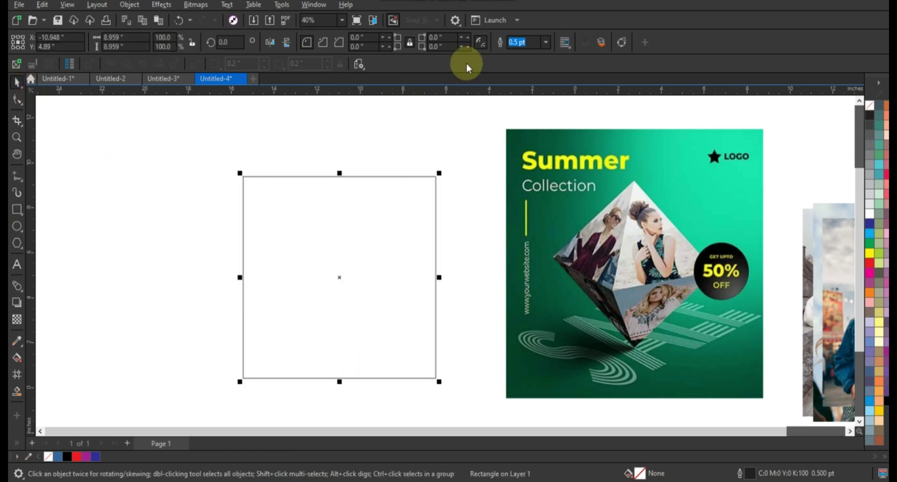
{"action": "left_click", "coordinate": [543, 43]}
{"action": "left_click", "coordinate": [521, 125]}
Rotate the square 45° so it stands on its corner as a diamond.
{"action": "left_click", "coordinate": [436, 182]}
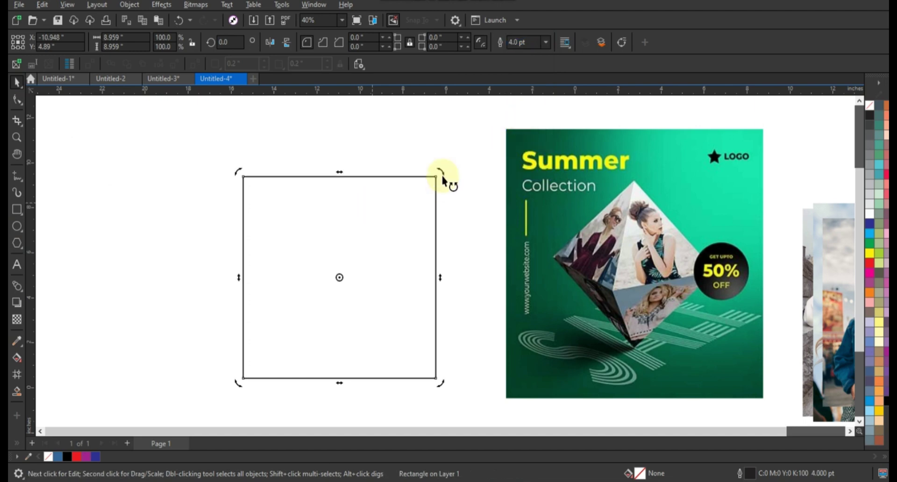
{"action": "left_click", "coordinate": [437, 179]}
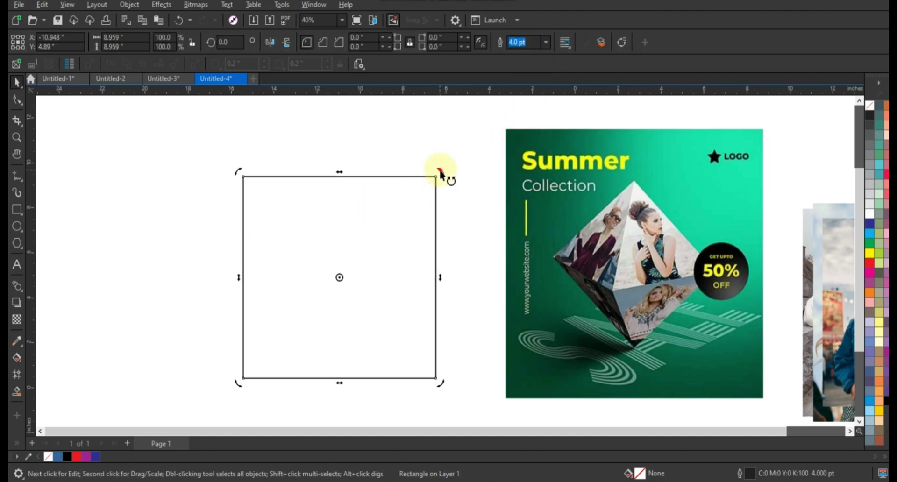
{"action": "left_click_drag", "start_coordinate": [443, 176], "coordinate": [434, 282]}
{"action": "left_click", "coordinate": [399, 164]}
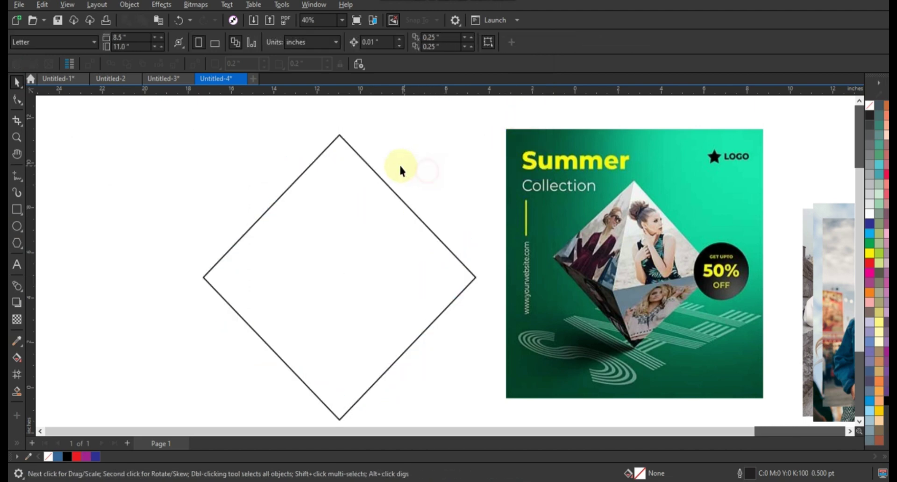
{"action": "scroll", "coordinate": [396, 164], "scroll_direction": "down", "scroll_amount": 1}
{"action": "left_click", "coordinate": [14, 175]}
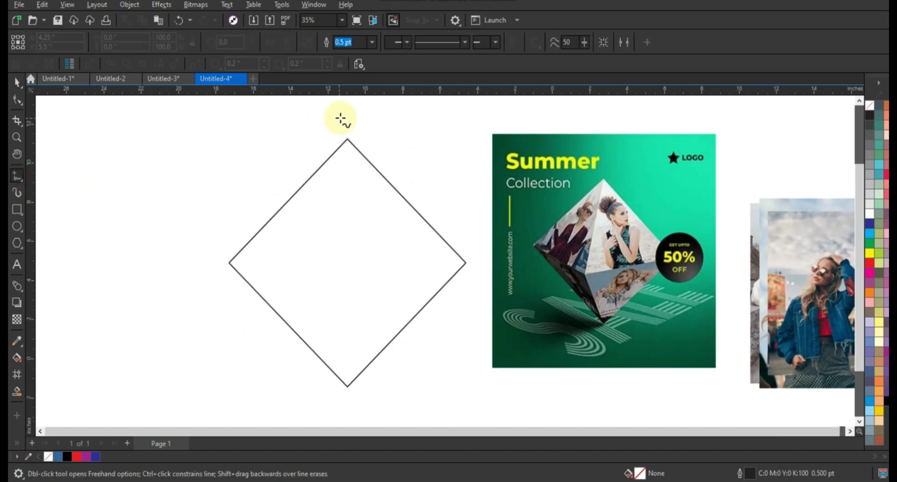
Draw a vertical line through the diamond's top and bottom vertices.
{"action": "left_click", "coordinate": [348, 115]}
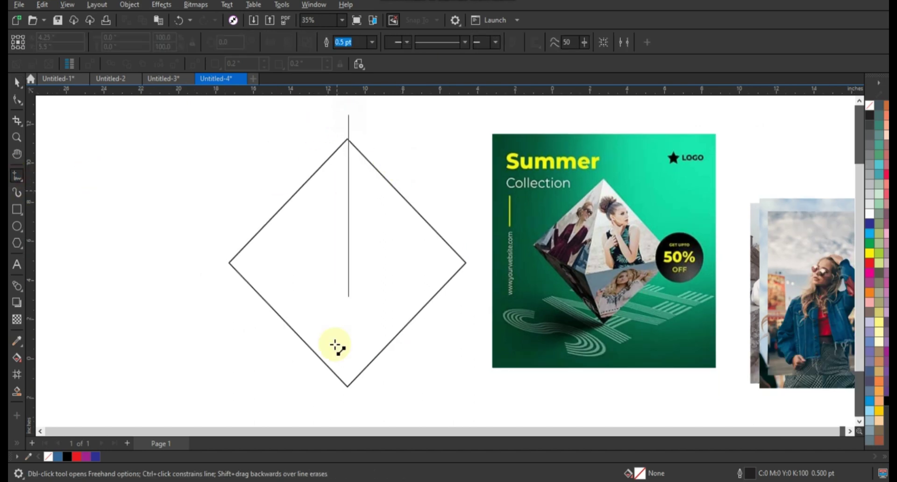
{"action": "left_click", "coordinate": [348, 409]}
{"action": "left_click", "coordinate": [17, 82]}
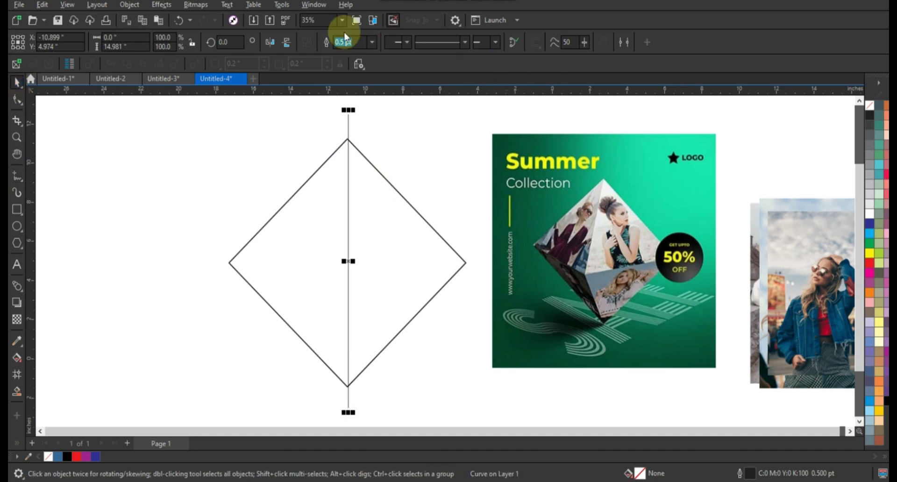
{"action": "left_click", "coordinate": [371, 43]}
{"action": "left_click", "coordinate": [350, 123]}
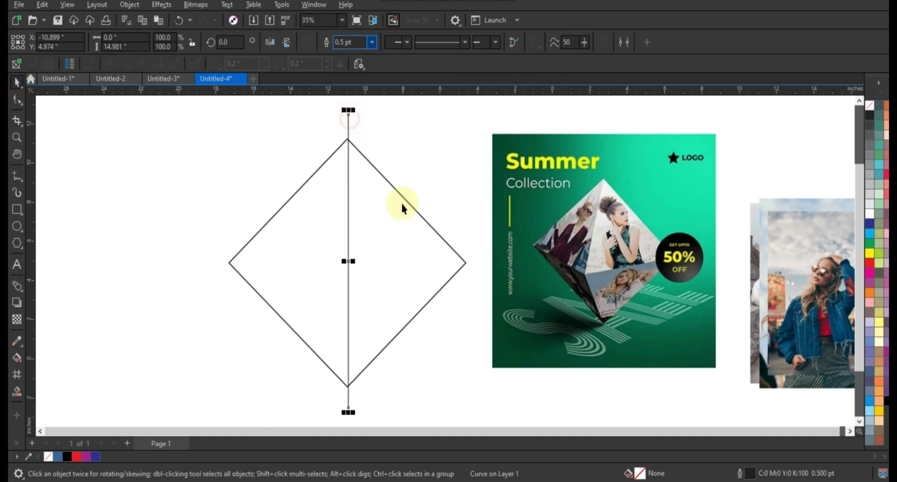
{"action": "left_click", "coordinate": [430, 182]}
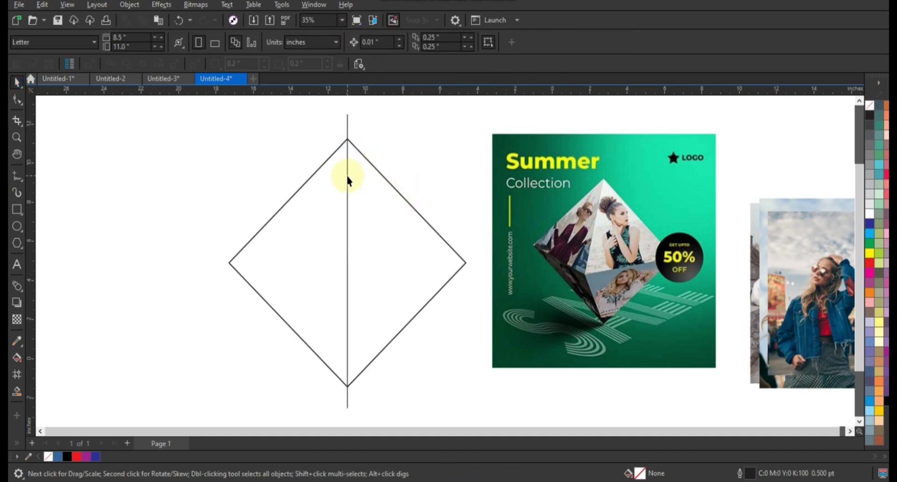
Rotate a copy of the line 90° to cross the diamond horizontally.
{"action": "left_click", "coordinate": [348, 179]}
{"action": "left_click_drag", "start_coordinate": [360, 115], "coordinate": [433, 272]}
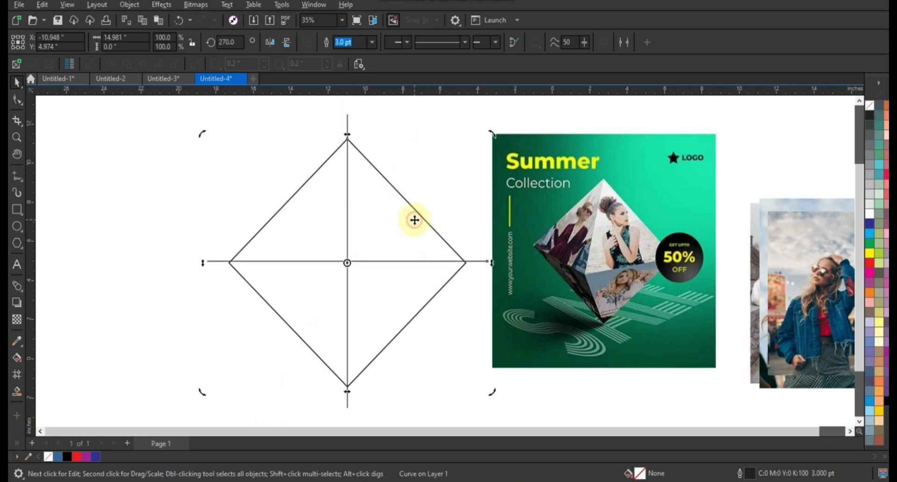
{"action": "left_click", "coordinate": [414, 220], "text": "shift"}
{"action": "left_click", "coordinate": [432, 189]}
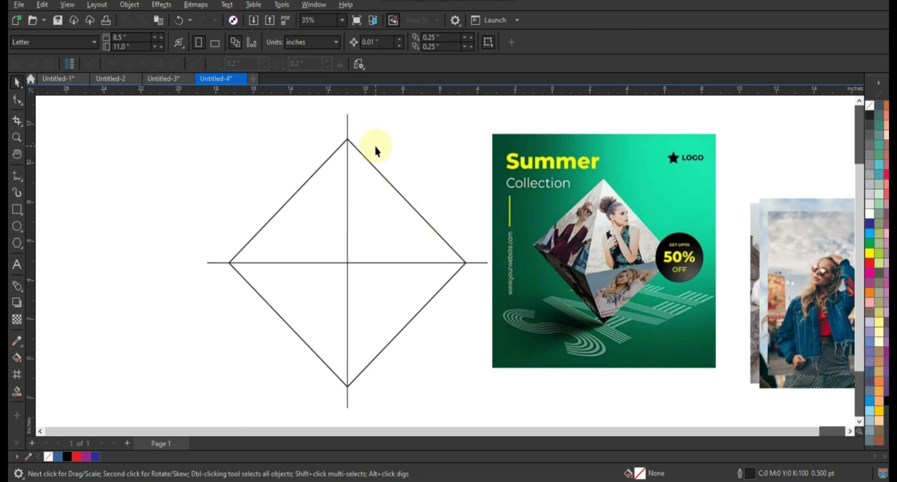
Smart Fill all four triangles of the diamond with blue.
{"action": "left_click", "coordinate": [18, 392]}
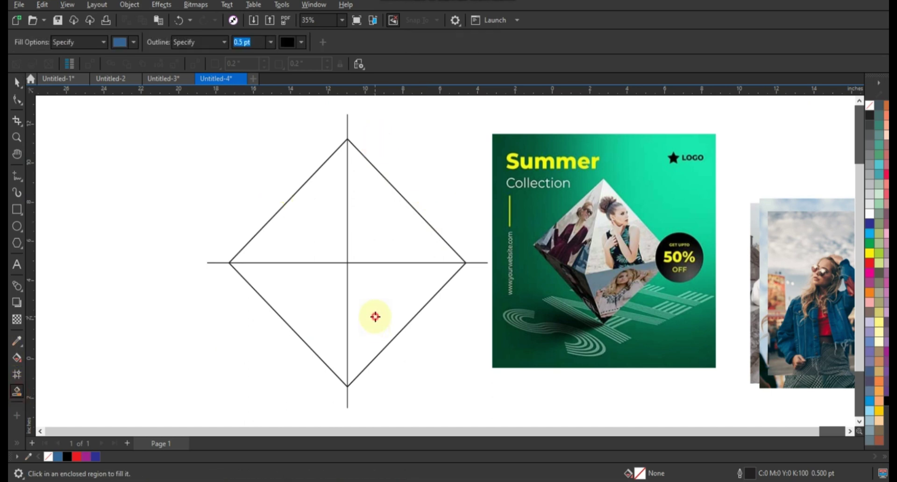
{"action": "left_click", "coordinate": [375, 317]}
{"action": "left_click", "coordinate": [373, 242]}
{"action": "left_click", "coordinate": [315, 235]}
{"action": "left_click", "coordinate": [315, 290]}
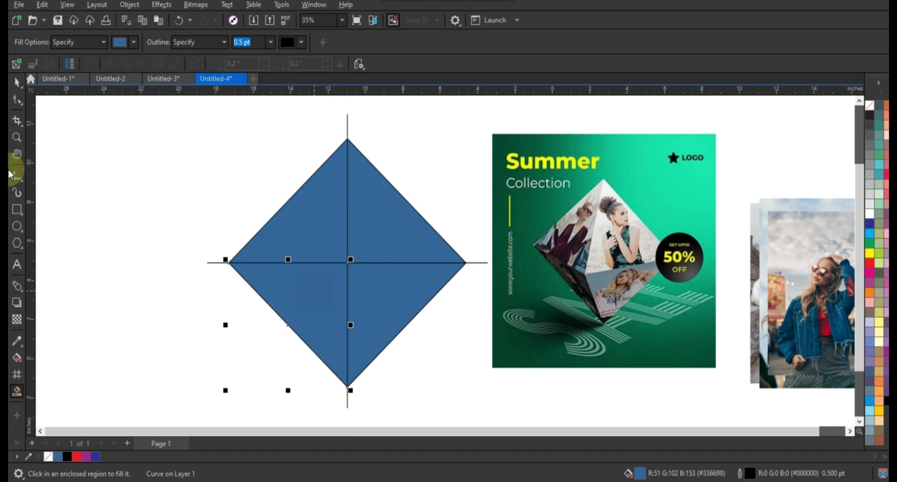
Delete the leftover vertical and horizontal crossing lines.
{"action": "left_click", "coordinate": [16, 82]}
{"action": "left_click", "coordinate": [215, 262]}
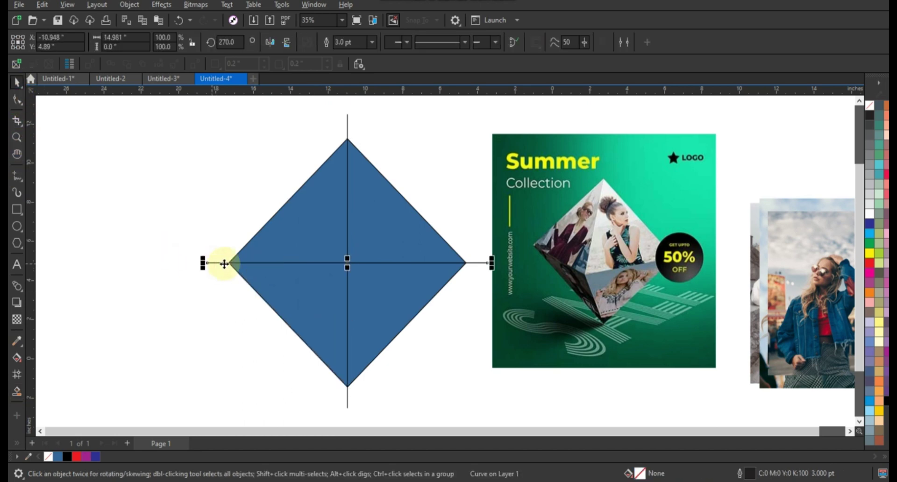
{"action": "left_click", "coordinate": [349, 139]}
{"action": "left_click", "coordinate": [348, 133]}
{"action": "key", "text": "Delete"}
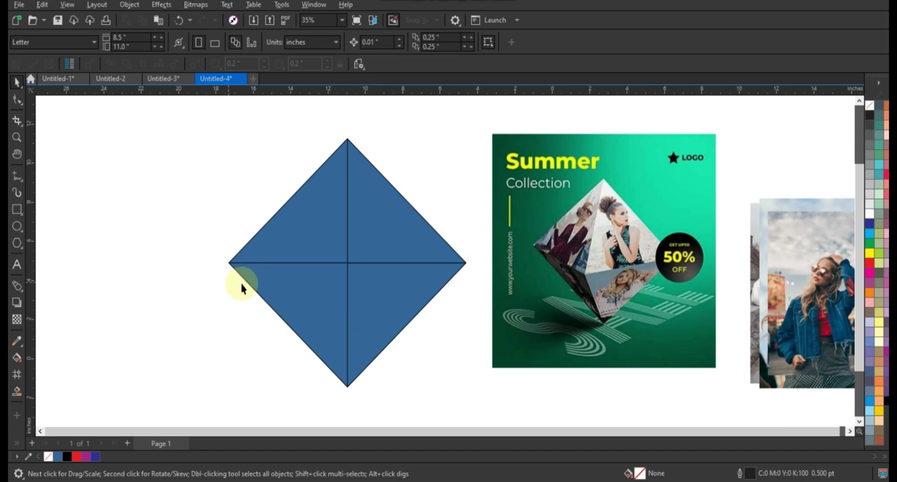
Select the four blue triangles and drag a copy of the diamond beside it.
{"action": "left_click", "coordinate": [323, 302]}
{"action": "left_click", "coordinate": [306, 229], "text": "shift"}
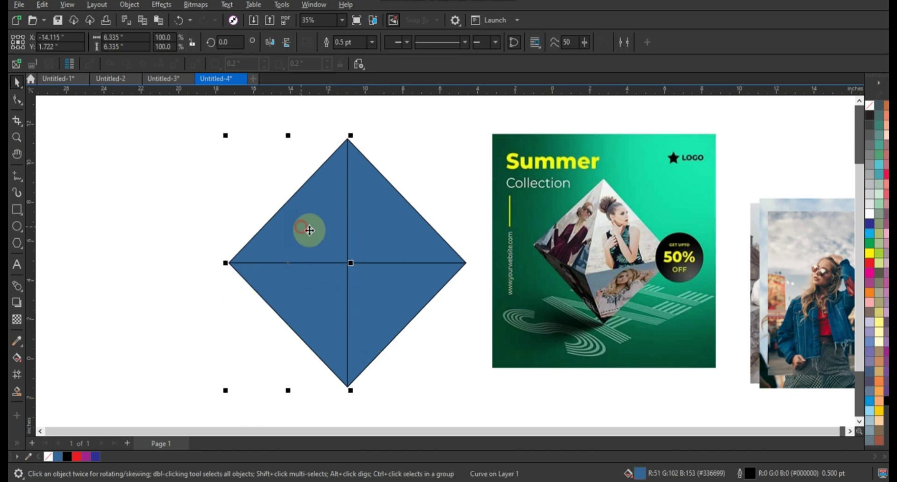
{"action": "left_click", "coordinate": [385, 239], "text": "shift"}
{"action": "left_click", "coordinate": [389, 295], "text": "shift"}
{"action": "left_click_drag", "start_coordinate": [429, 286], "coordinate": [180, 290]}
Spread out the photo stack and PowerClip the stairs photo into the upper-right triangle.
{"action": "scroll", "coordinate": [234, 206], "scroll_direction": "down", "scroll_amount": 1}
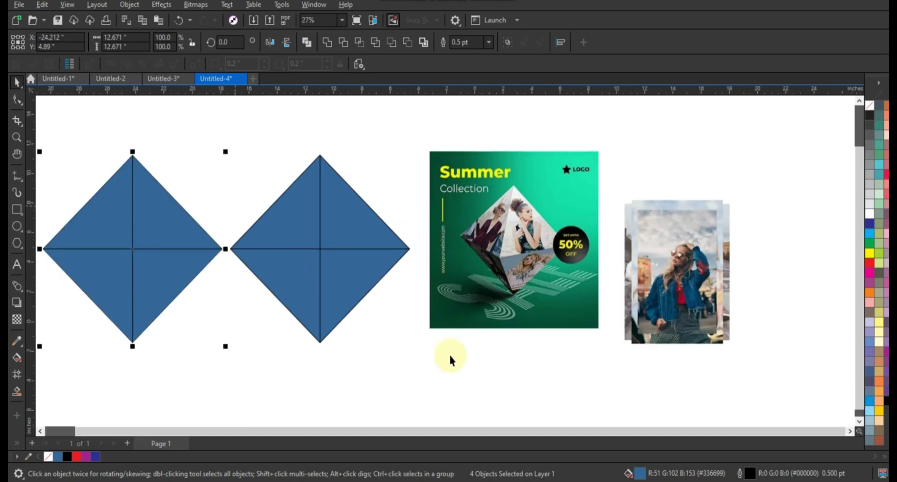
{"action": "left_click", "coordinate": [450, 359]}
{"action": "left_click_drag", "start_coordinate": [664, 283], "coordinate": [754, 284]}
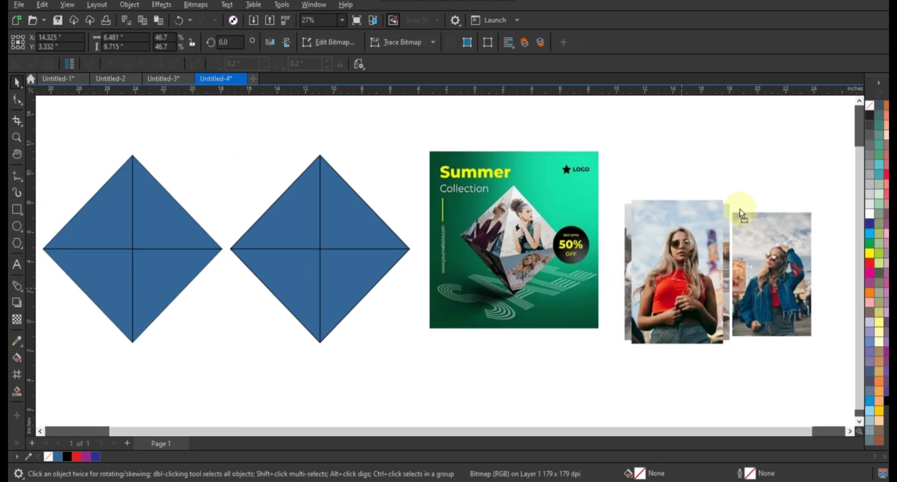
{"action": "left_click_drag", "start_coordinate": [678, 276], "coordinate": [740, 181]}
{"action": "left_click_drag", "start_coordinate": [666, 306], "coordinate": [662, 397]}
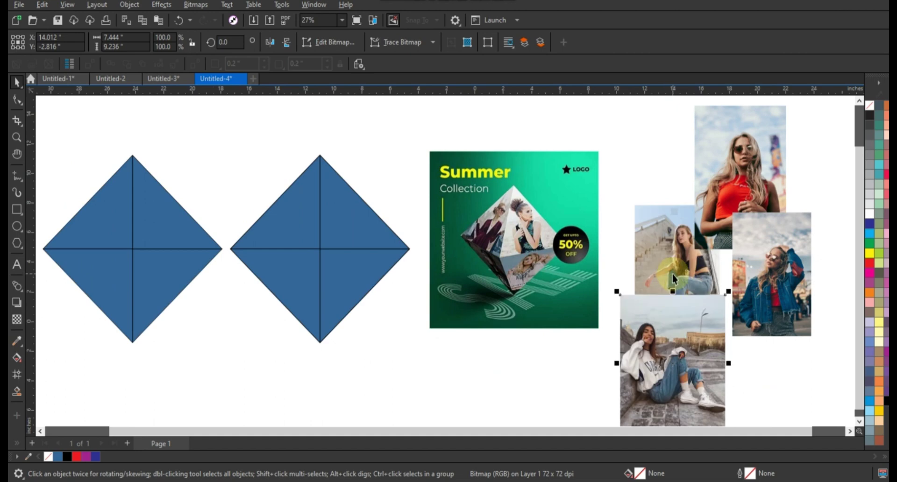
{"action": "right_click", "coordinate": [673, 274]}
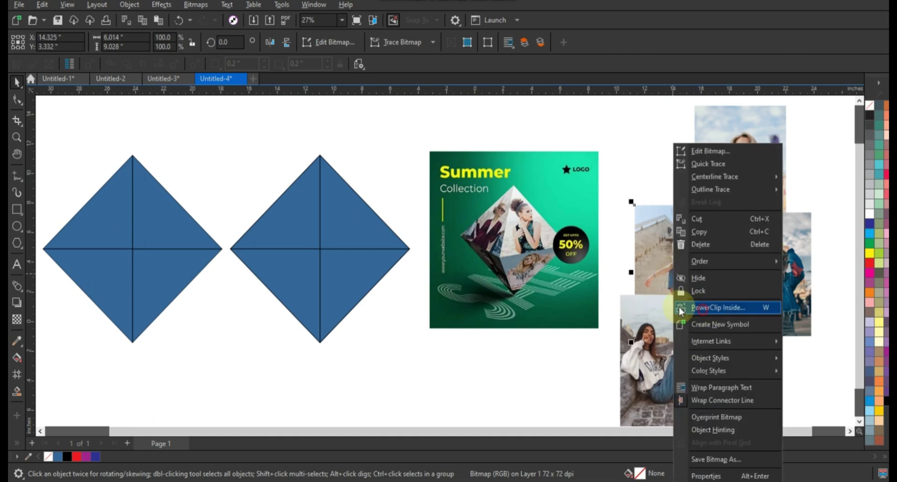
{"action": "left_click", "coordinate": [681, 309]}
{"action": "left_click", "coordinate": [364, 231]}
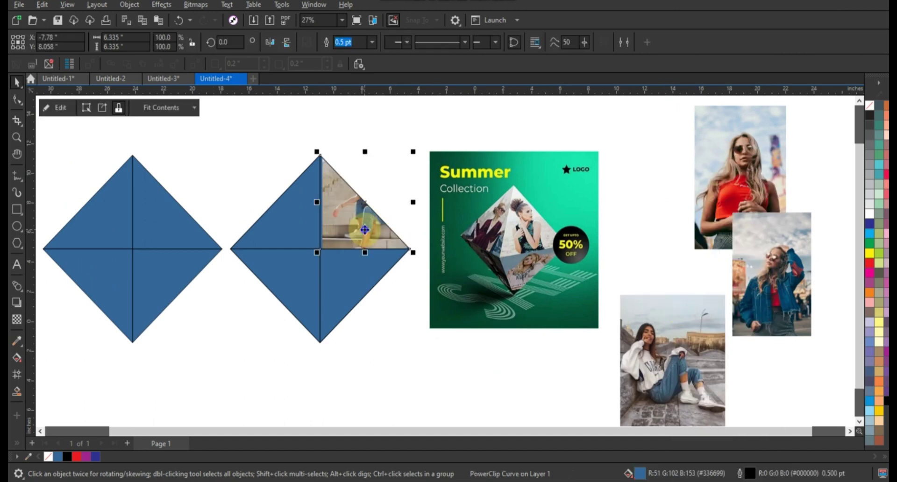
Mirror the clipped stairs photo, scale it to about 87% and fit it in the triangle.
{"action": "right_click", "coordinate": [364, 231]}
{"action": "left_click", "coordinate": [397, 143]}
{"action": "left_click", "coordinate": [361, 226]}
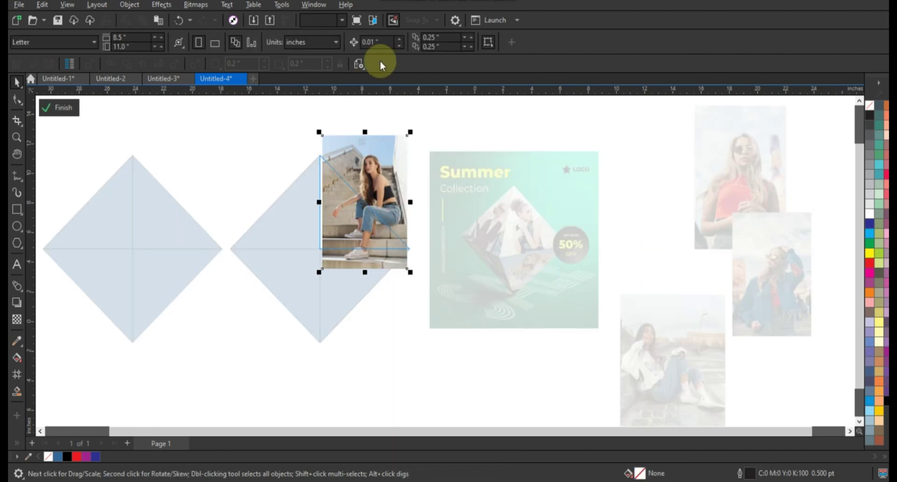
{"action": "left_click", "coordinate": [270, 42]}
{"action": "left_click_drag", "start_coordinate": [368, 203], "coordinate": [361, 215]}
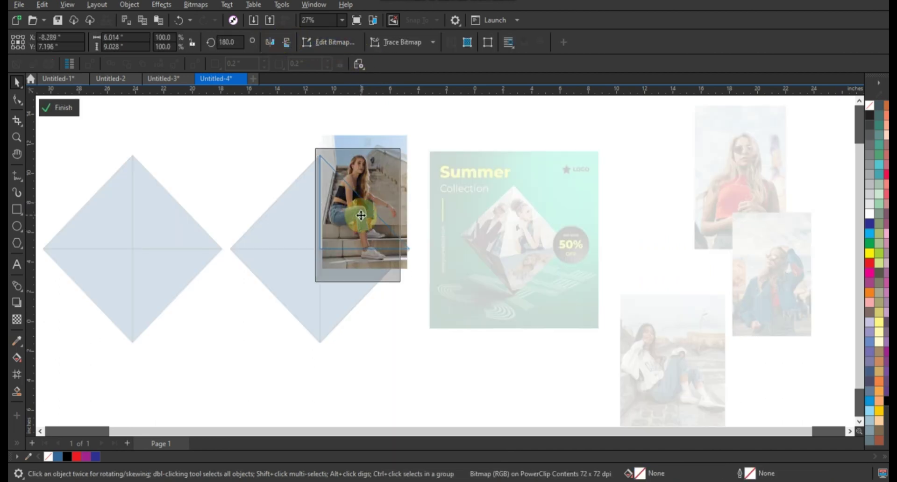
{"action": "left_click_drag", "start_coordinate": [403, 146], "coordinate": [393, 160]}
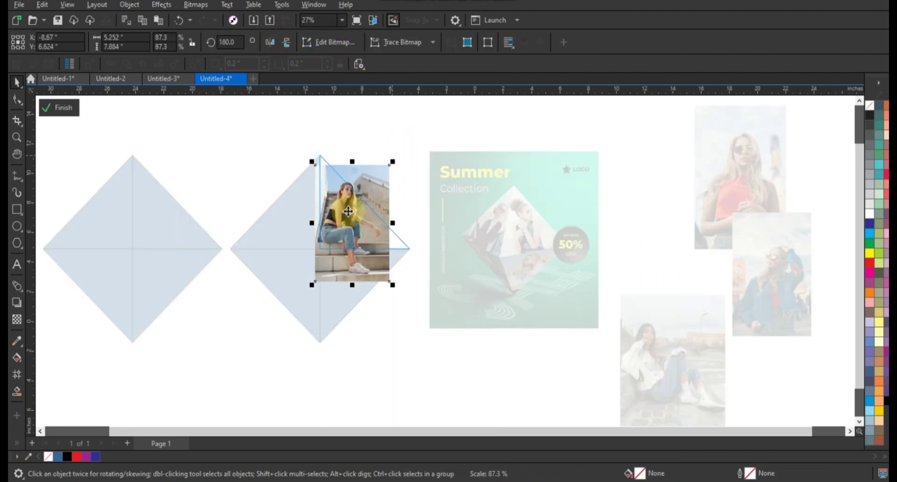
{"action": "mouse_move", "coordinate": [348, 213]}
{"action": "left_mouse_down"}
{"action": "mouse_move", "coordinate": [336, 205]}
{"action": "mouse_move", "coordinate": [448, 229]}
{"action": "left_mouse_up"}
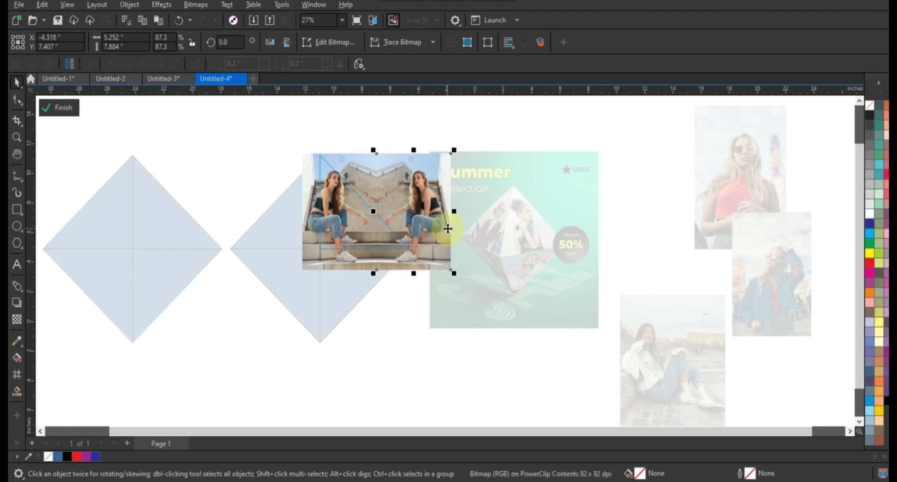
{"action": "left_click", "coordinate": [411, 144]}
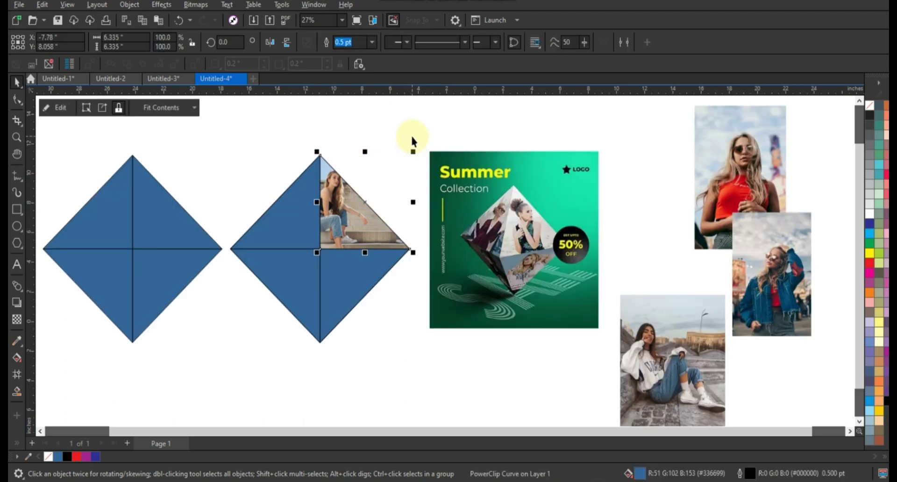
PowerClip the white-jacket photo into the diamond's upper-left triangle.
{"action": "left_click", "coordinate": [661, 330]}
{"action": "right_click", "coordinate": [661, 331]}
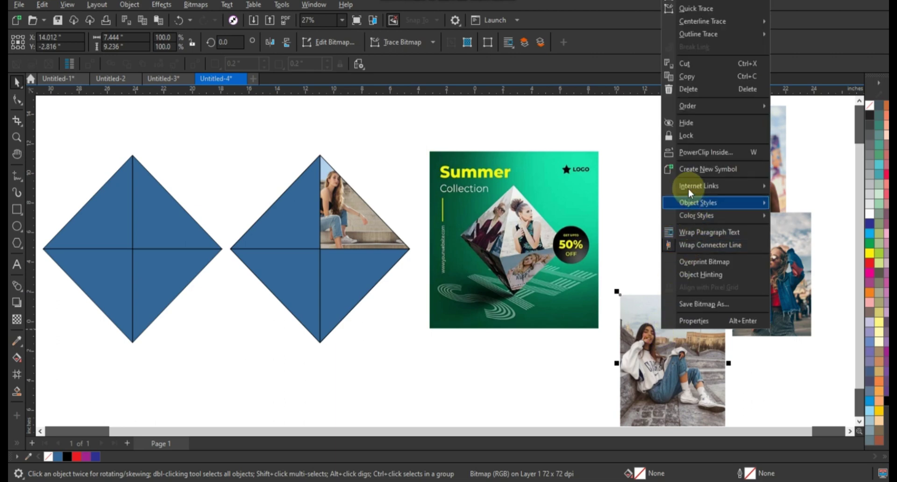
{"action": "left_click", "coordinate": [694, 152]}
{"action": "left_click", "coordinate": [295, 228]}
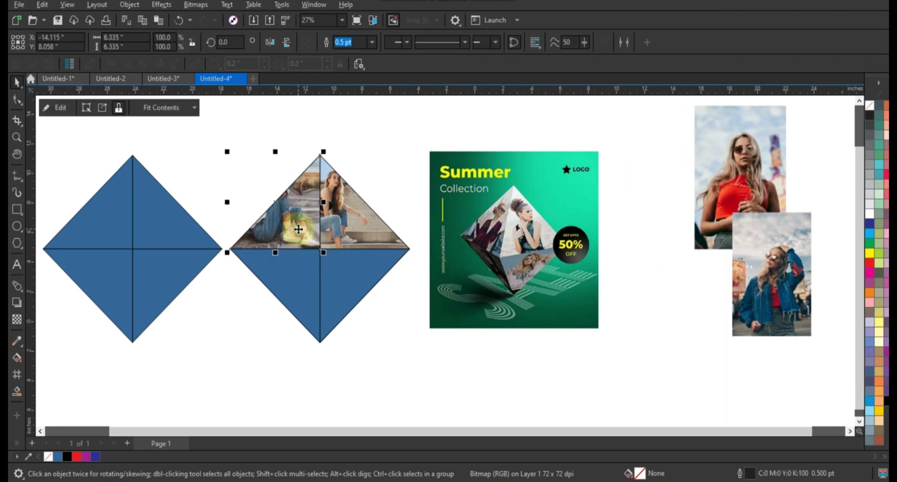
Shrink the clipped white-jacket photo to about 87% and narrow it to fit the triangle.
{"action": "right_click", "coordinate": [299, 225]}
{"action": "left_click", "coordinate": [322, 142]}
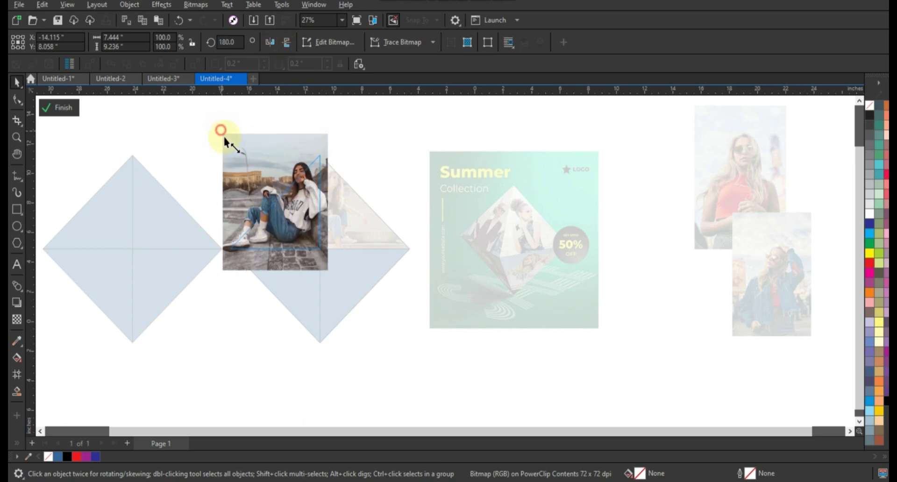
{"action": "left_click_drag", "start_coordinate": [224, 138], "coordinate": [240, 156]}
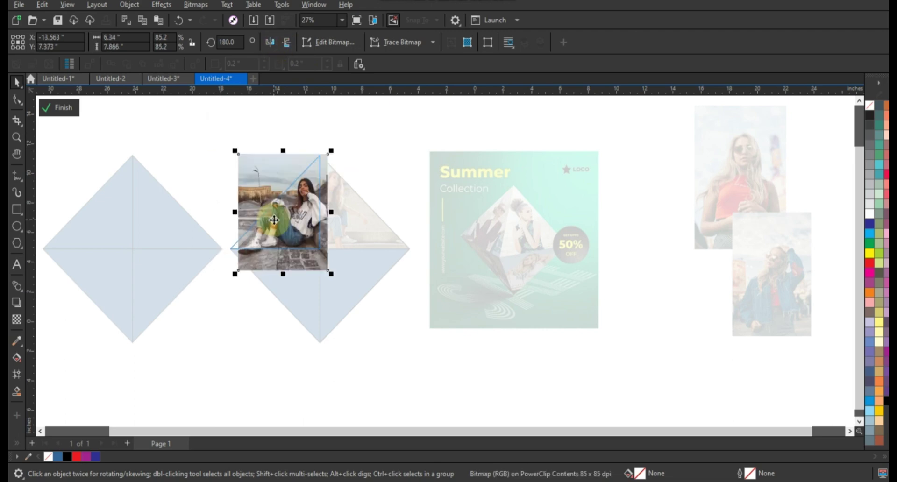
{"action": "mouse_move", "coordinate": [331, 214]}
{"action": "left_mouse_down"}
{"action": "mouse_move", "coordinate": [257, 217]}
{"action": "mouse_move", "coordinate": [247, 261]}
{"action": "left_mouse_up"}
{"action": "left_click", "coordinate": [261, 300]}
{"action": "left_click", "coordinate": [176, 162]}
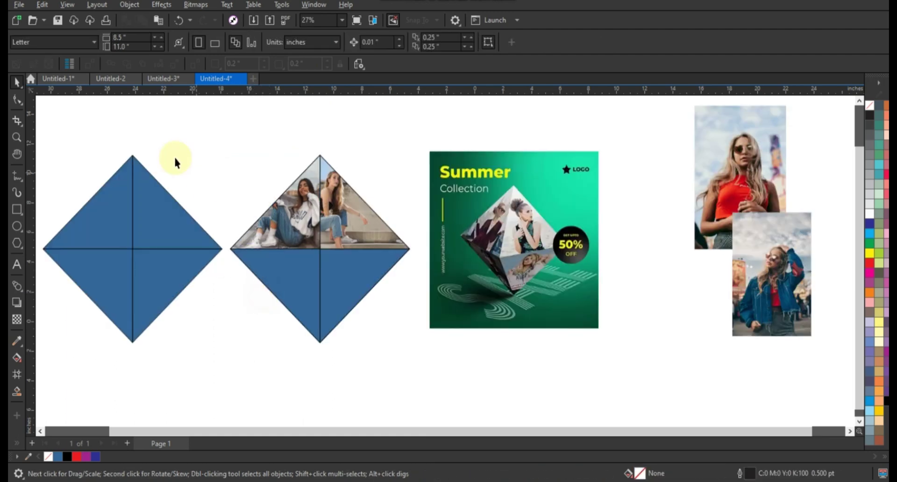
{"action": "left_click", "coordinate": [17, 137]}
{"action": "left_click_drag", "start_coordinate": [198, 141], "coordinate": [839, 389]}
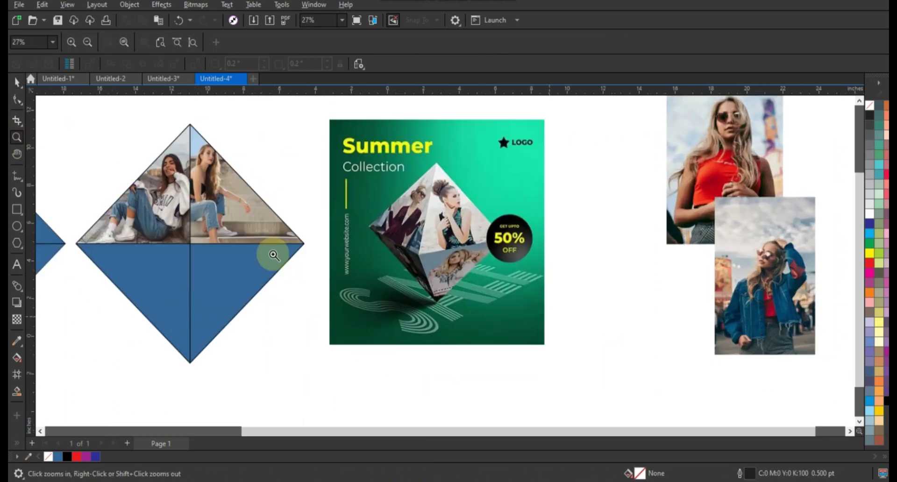
PowerClip the denim-jacket photo into the lower-left triangle and reposition it inside.
{"action": "left_click", "coordinate": [17, 82]}
{"action": "left_click", "coordinate": [752, 312]}
{"action": "right_click", "coordinate": [753, 314]}
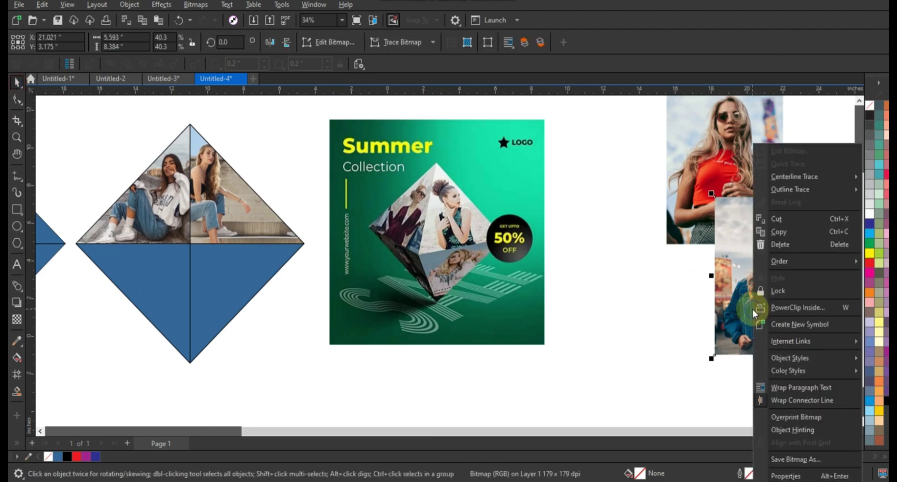
{"action": "left_click", "coordinate": [779, 309]}
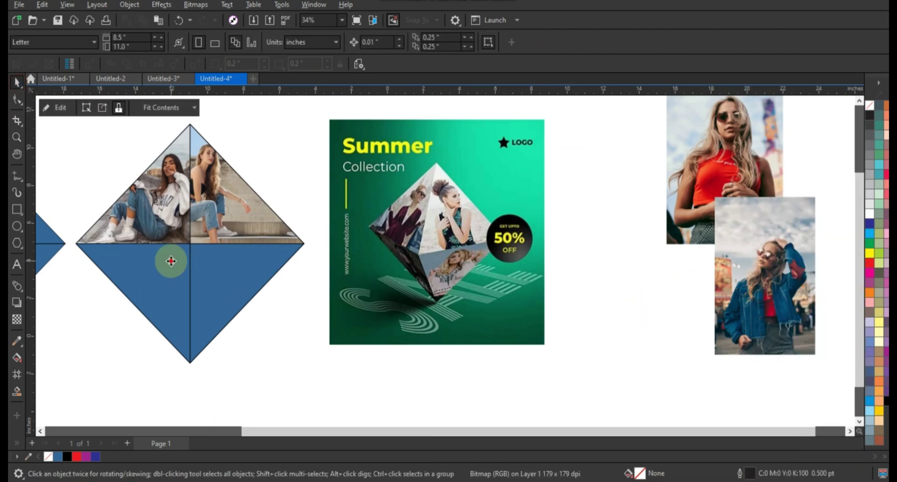
{"action": "left_click", "coordinate": [172, 260]}
{"action": "right_click", "coordinate": [171, 261]}
{"action": "left_click", "coordinate": [205, 168]}
{"action": "left_click", "coordinate": [55, 107]}
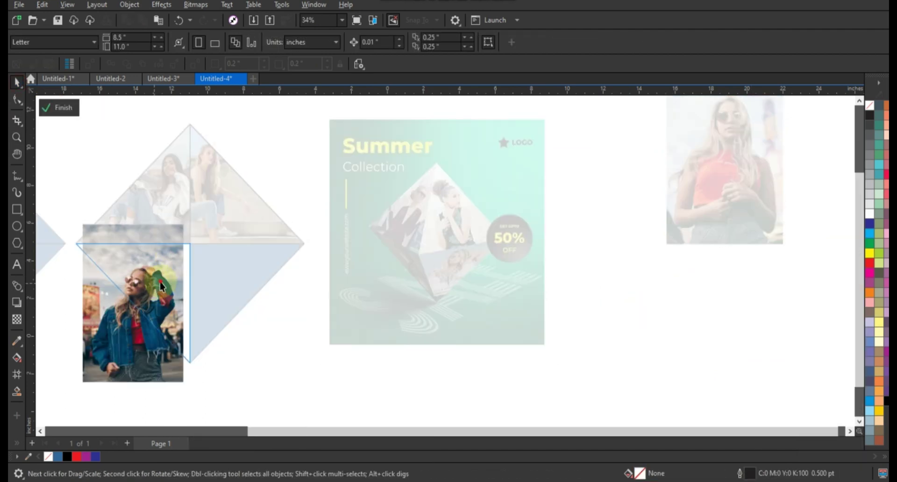
{"action": "mouse_move", "coordinate": [73, 228]}
{"action": "left_mouse_down"}
{"action": "mouse_move", "coordinate": [85, 223]}
{"action": "mouse_move", "coordinate": [78, 193]}
{"action": "left_mouse_up"}
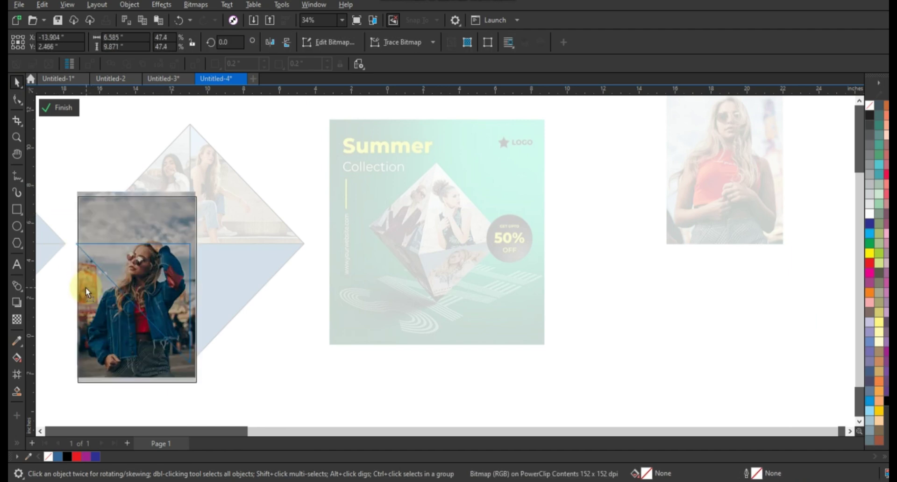
{"action": "left_click", "coordinate": [291, 339]}
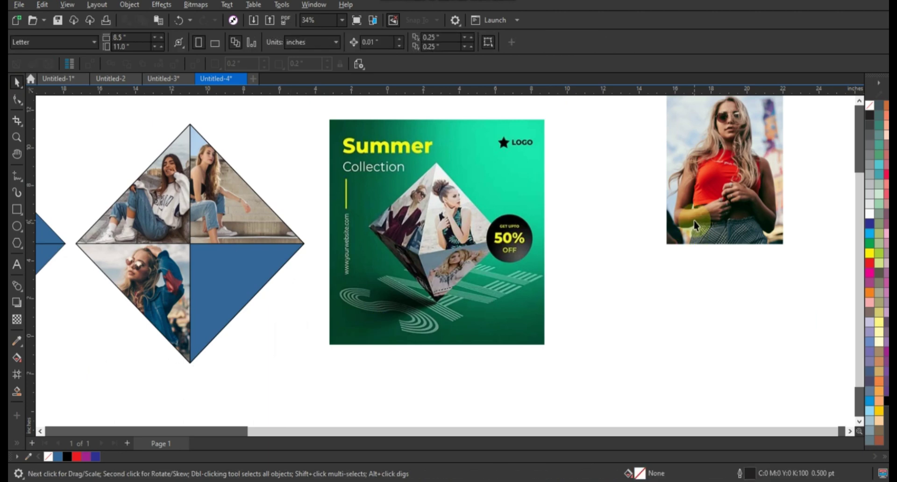
Drop the red-top photo into the lower-right triangle, scaling it to about 40% to fit.
{"action": "mouse_move", "coordinate": [677, 234]}
{"action": "left_mouse_down"}
{"action": "mouse_move", "coordinate": [302, 297]}
{"action": "mouse_move", "coordinate": [237, 283]}
{"action": "left_mouse_up"}
{"action": "double_click", "coordinate": [245, 286]}
{"action": "left_click_drag", "start_coordinate": [301, 209], "coordinate": [304, 206]}
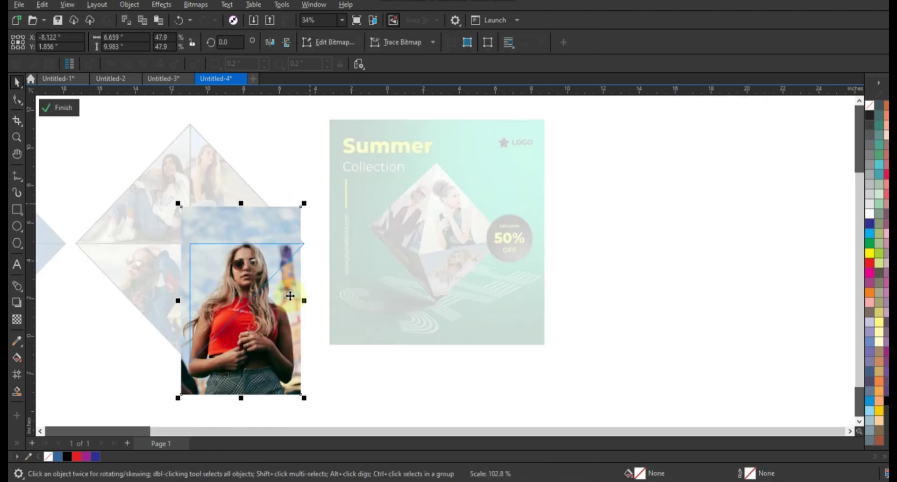
{"action": "left_click_drag", "start_coordinate": [303, 303], "coordinate": [308, 301]}
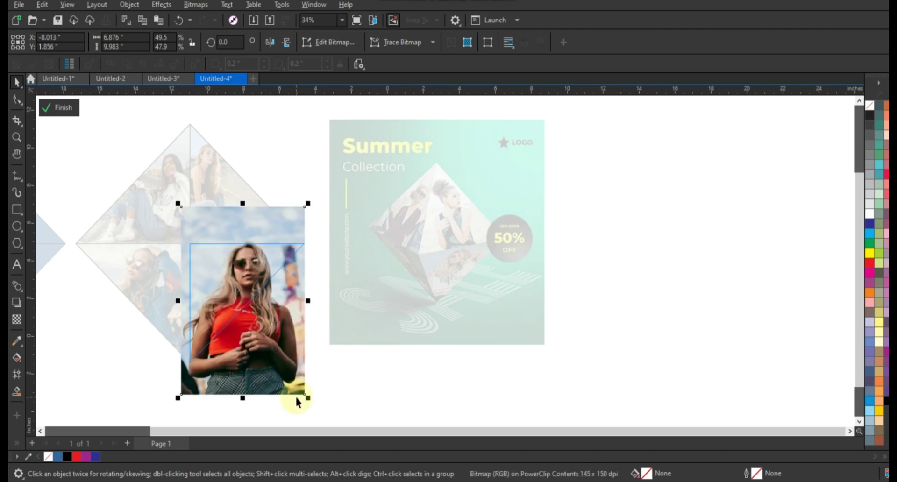
{"action": "left_click_drag", "start_coordinate": [309, 398], "coordinate": [256, 361]}
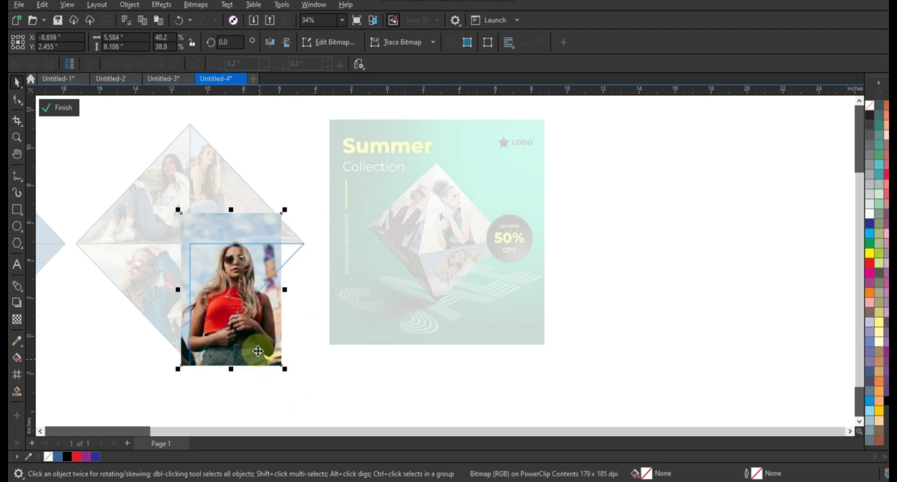
{"action": "left_click_drag", "start_coordinate": [211, 315], "coordinate": [316, 367]}
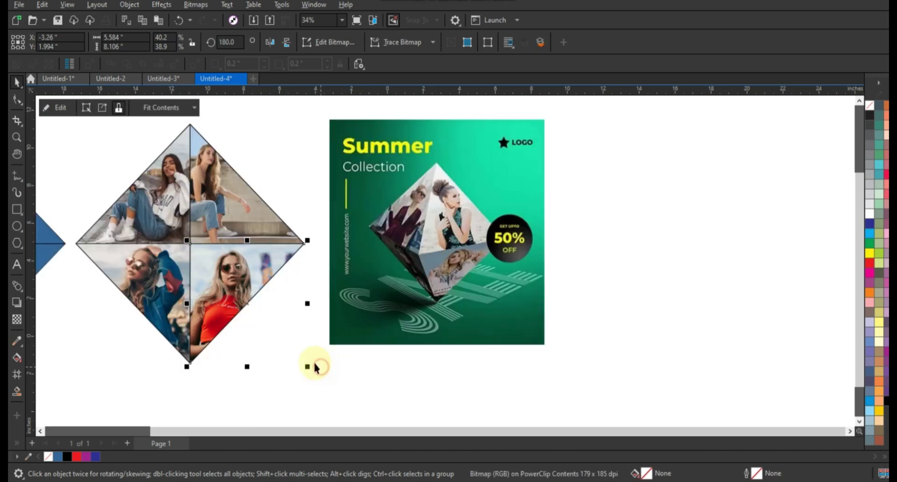
{"action": "key", "text": "F4"}
{"action": "left_click", "coordinate": [199, 255]}
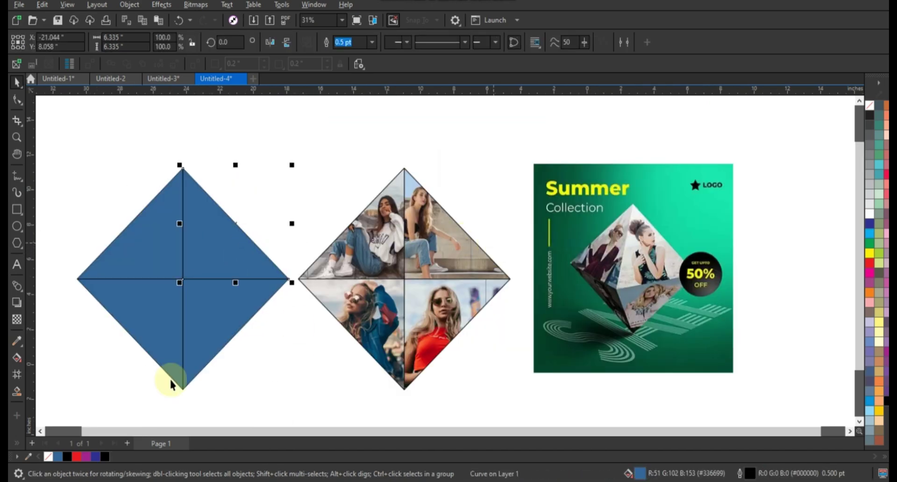
Turn a blue triangle black, move it onto the photo diamond and apply a gradient transparency.
{"action": "key", "text": "Delete"}
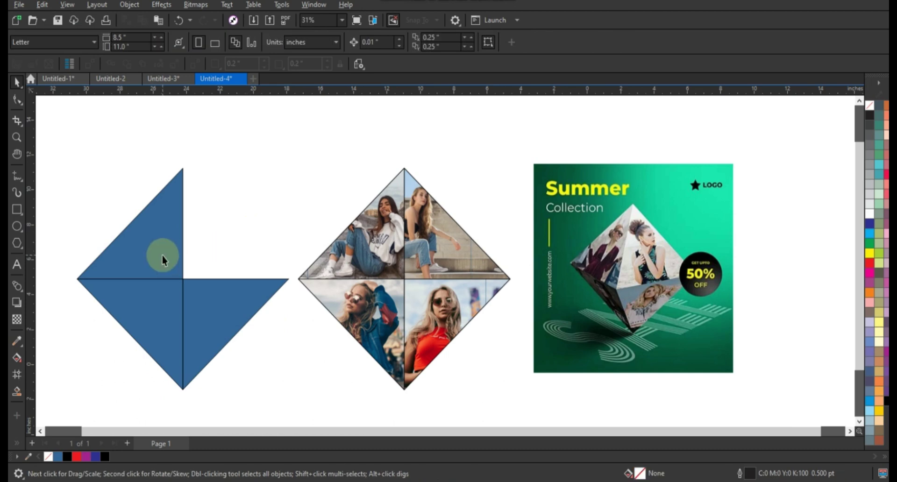
{"action": "left_click", "coordinate": [163, 256]}
{"action": "left_click", "coordinate": [104, 456]}
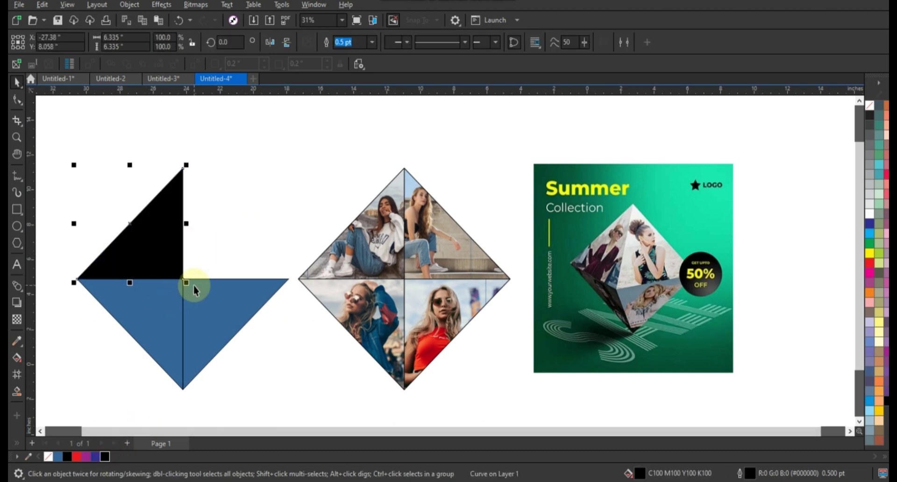
{"action": "left_click_drag", "start_coordinate": [194, 290], "coordinate": [412, 286]}
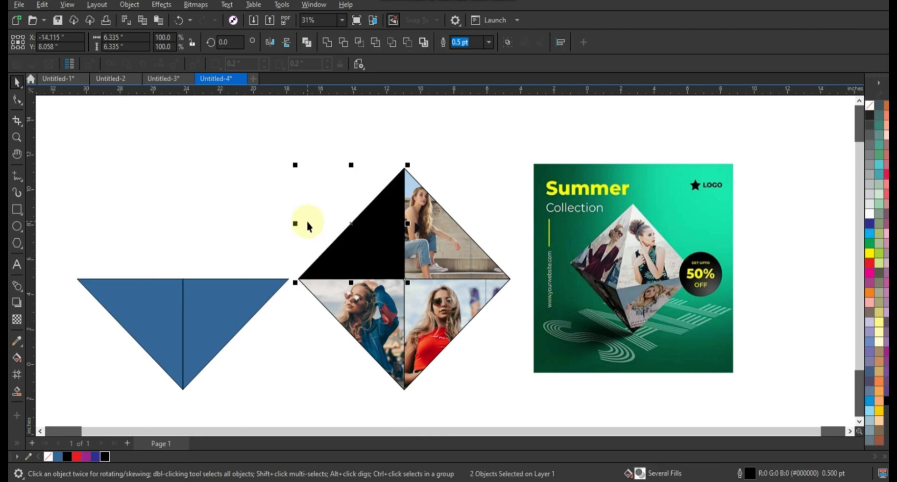
{"action": "left_click", "coordinate": [358, 256]}
{"action": "left_click", "coordinate": [17, 319]}
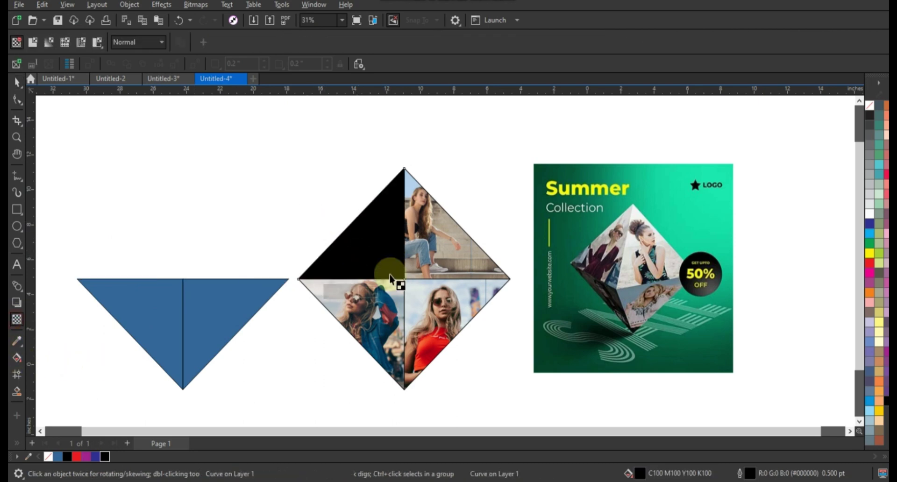
{"action": "left_click", "coordinate": [362, 303]}
{"action": "left_click_drag", "start_coordinate": [373, 229], "coordinate": [369, 302]}
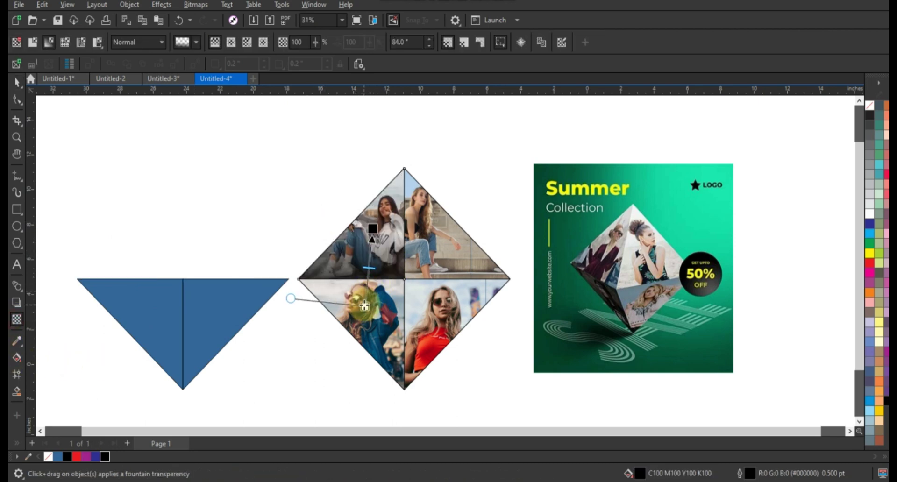
{"action": "left_click_drag", "start_coordinate": [373, 229], "coordinate": [373, 230]}
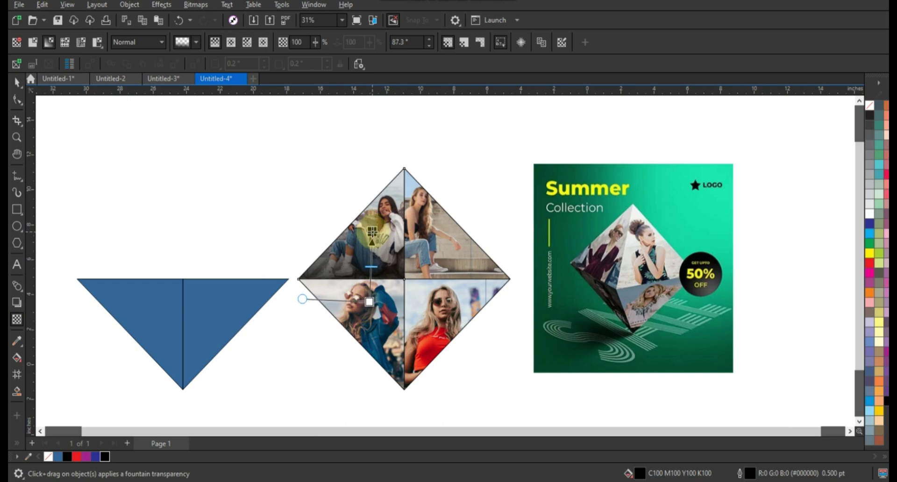
Shade the bottom-right photo with a black triangle fading upward; move the blue triangle onto the lower-left photo.
{"action": "left_click", "coordinate": [17, 82]}
{"action": "left_click", "coordinate": [179, 190]}
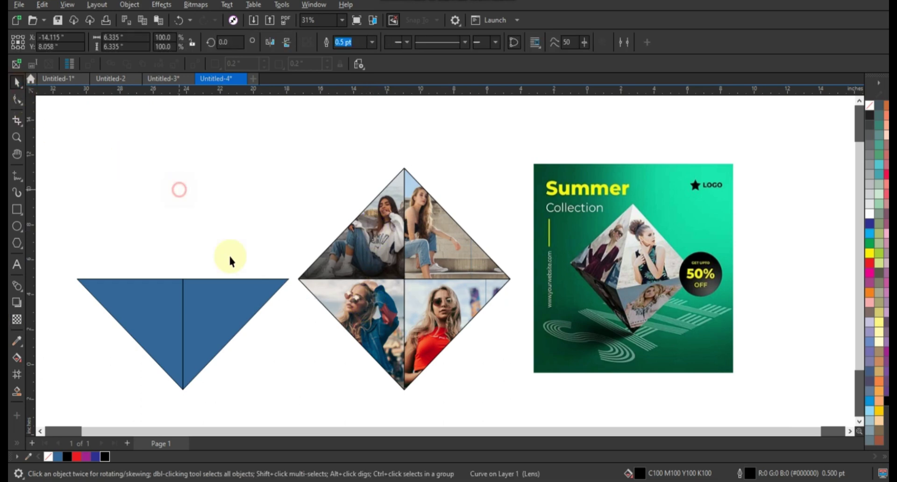
{"action": "left_click", "coordinate": [227, 308]}
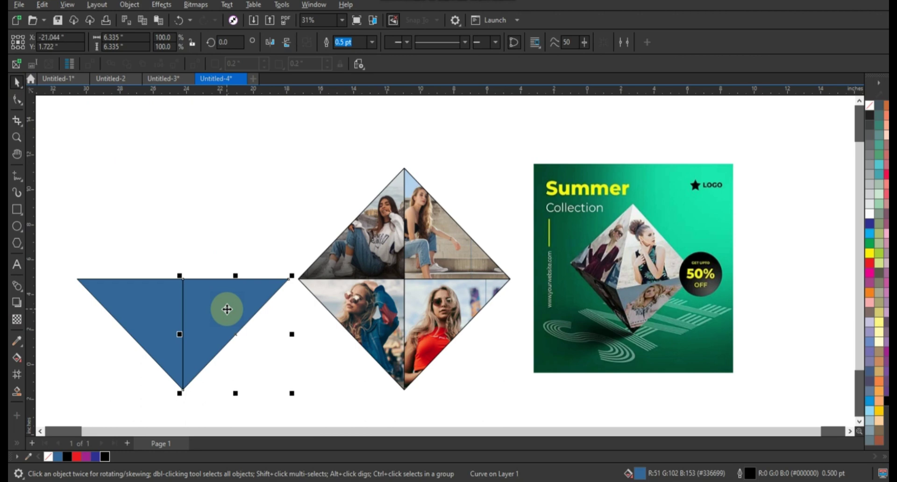
{"action": "left_click", "coordinate": [105, 456]}
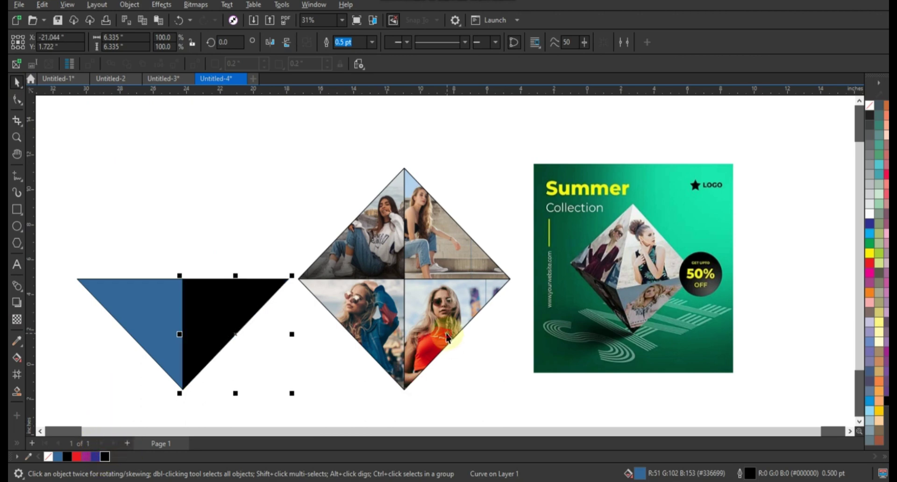
{"action": "left_click_drag", "start_coordinate": [226, 336], "coordinate": [447, 337]}
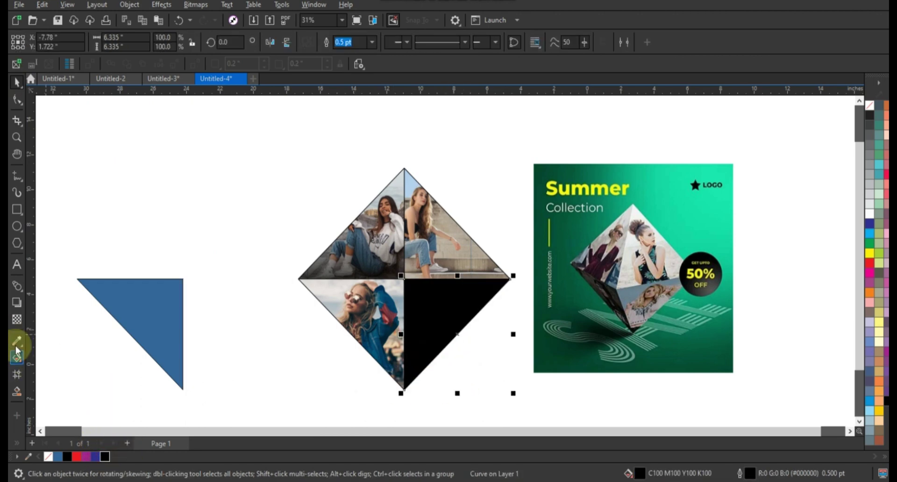
{"action": "left_click", "coordinate": [17, 320]}
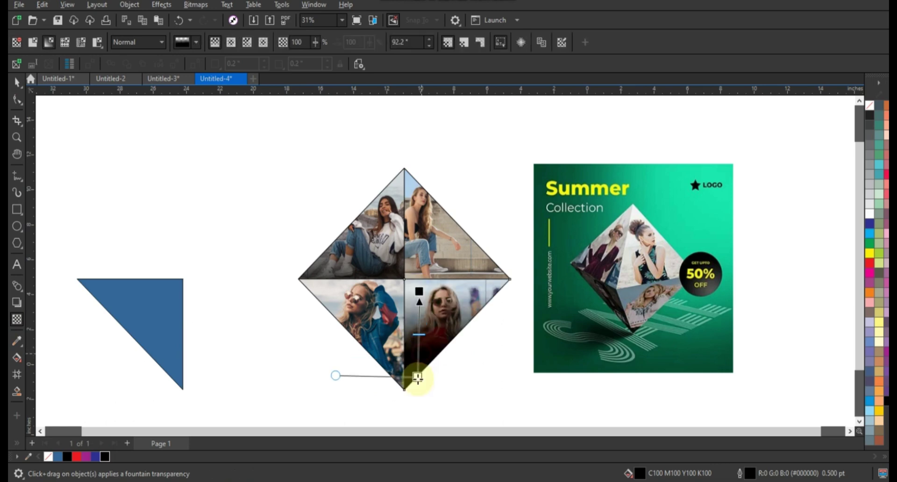
{"action": "left_click_drag", "start_coordinate": [418, 379], "coordinate": [422, 255]}
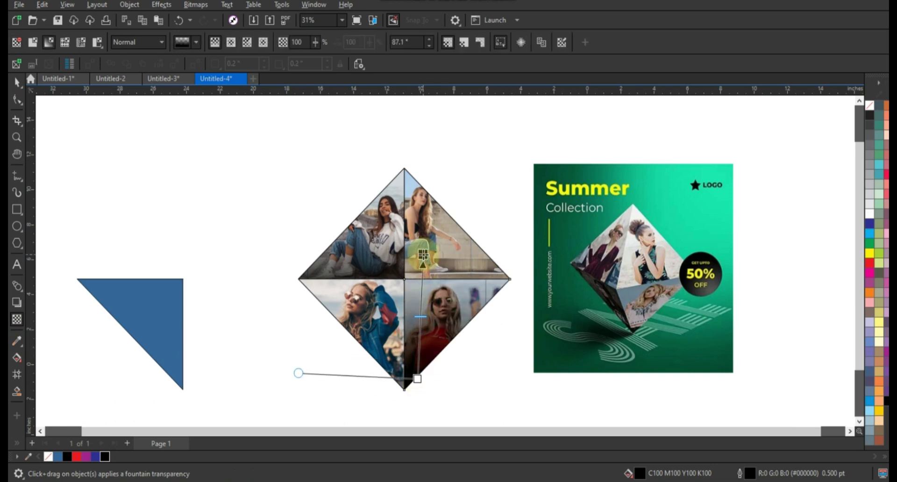
{"action": "left_click", "coordinate": [14, 84]}
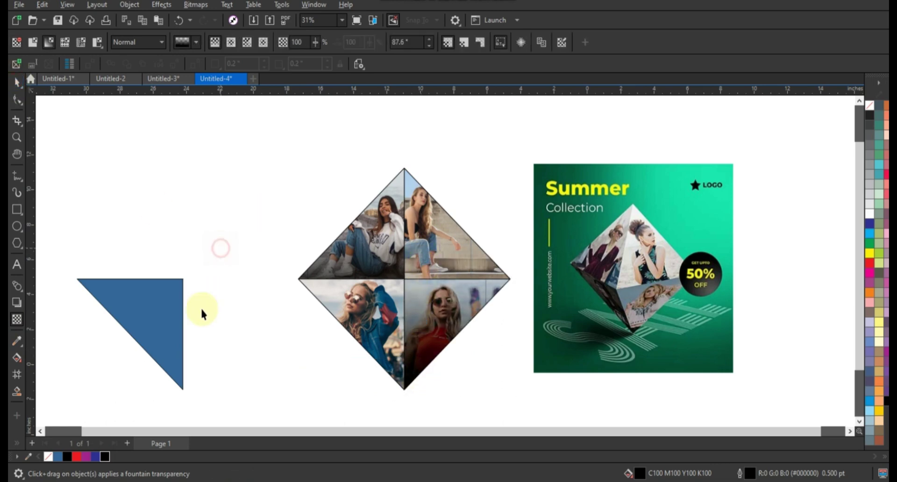
{"action": "left_click", "coordinate": [164, 343]}
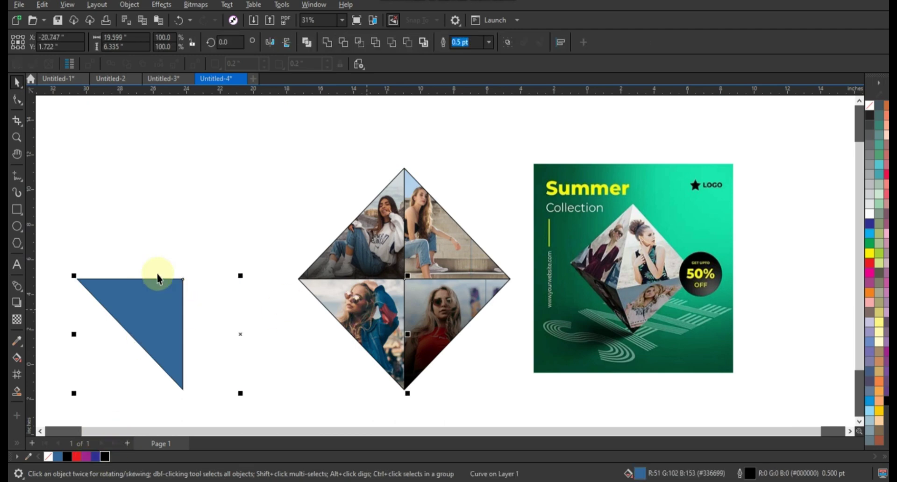
{"action": "left_click_drag", "start_coordinate": [157, 283], "coordinate": [377, 282]}
Give the blue triangle over the lower-left photo a uniform transparency of 51.
{"action": "left_click", "coordinate": [17, 320]}
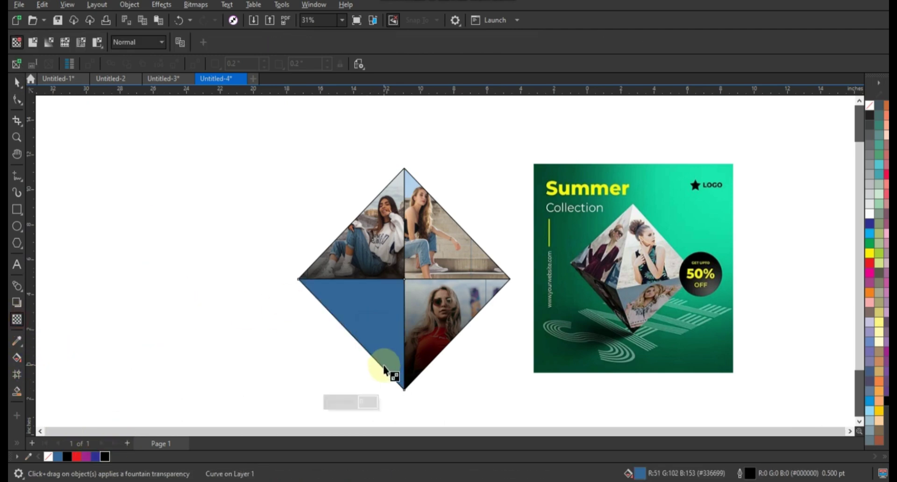
{"action": "left_click", "coordinate": [341, 402]}
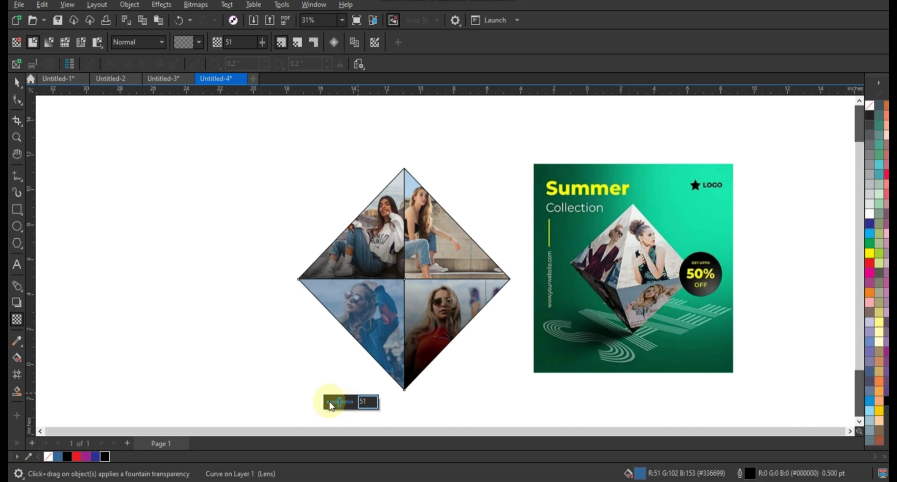
{"action": "left_click_drag", "start_coordinate": [330, 403], "coordinate": [335, 402]}
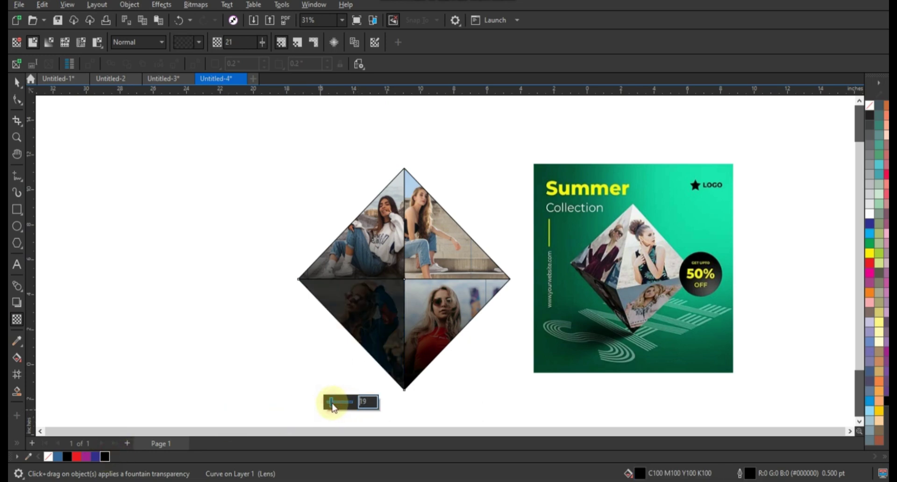
{"action": "left_click_drag", "start_coordinate": [332, 405], "coordinate": [341, 405]}
{"action": "left_click", "coordinate": [17, 82]}
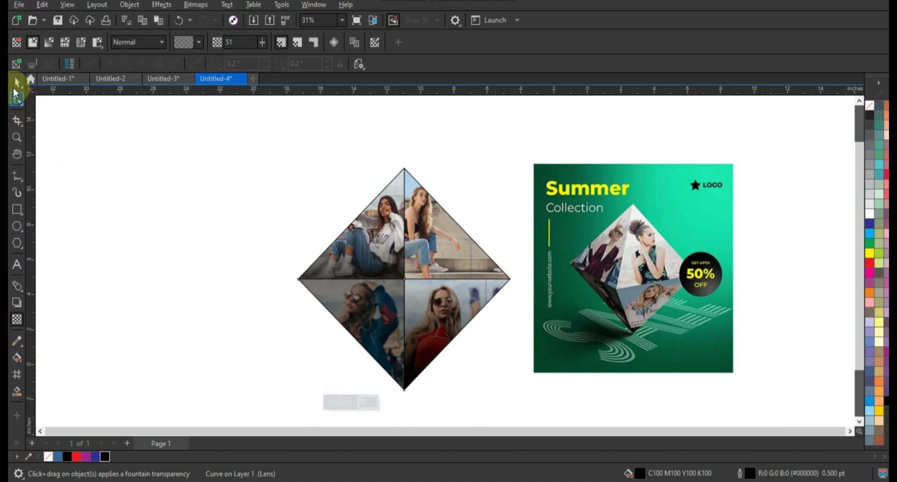
{"action": "left_click_drag", "start_coordinate": [279, 135], "coordinate": [419, 299]}
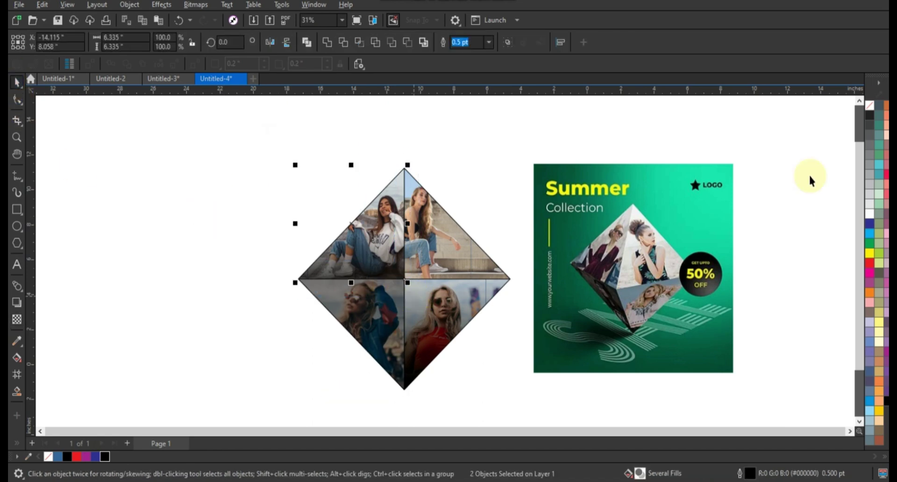
Remove the upper-left quadrant's outline and convert its pieces to a 300 dpi bitmap.
{"action": "right_click", "coordinate": [868, 103]}
{"action": "left_click", "coordinate": [857, 112]}
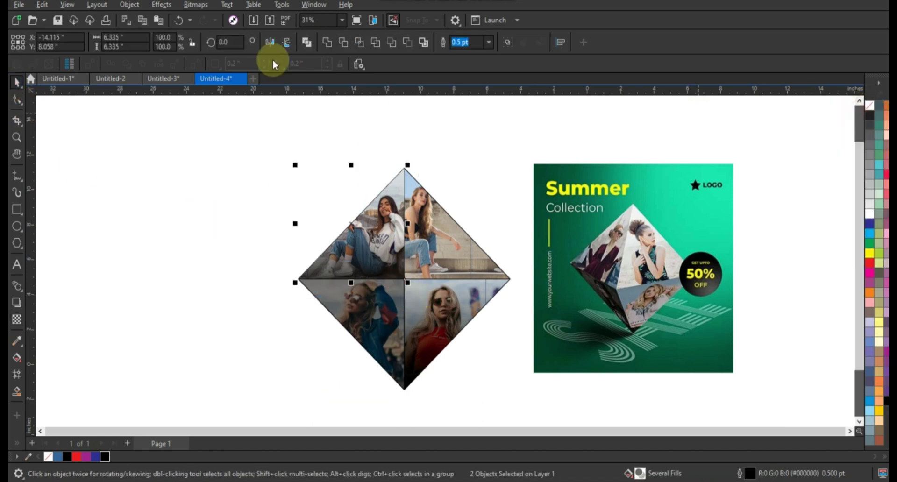
{"action": "left_click", "coordinate": [205, 7]}
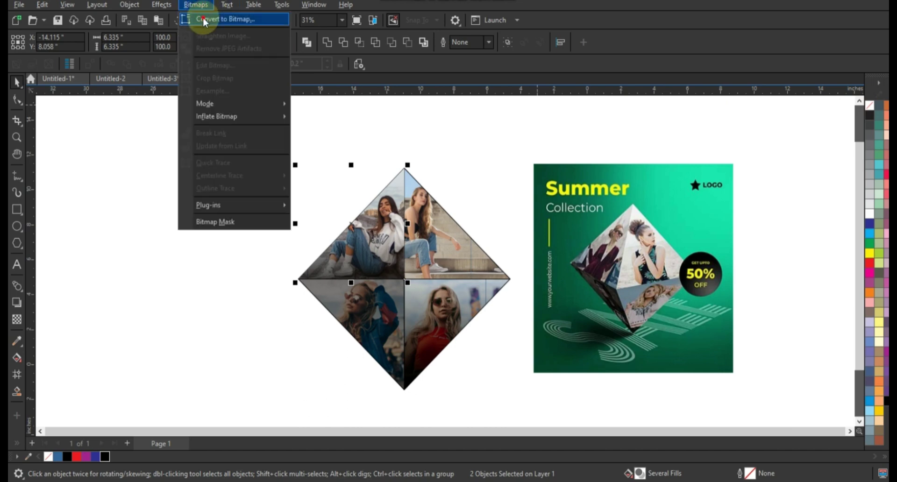
{"action": "left_click", "coordinate": [205, 20]}
{"action": "left_click", "coordinate": [461, 302]}
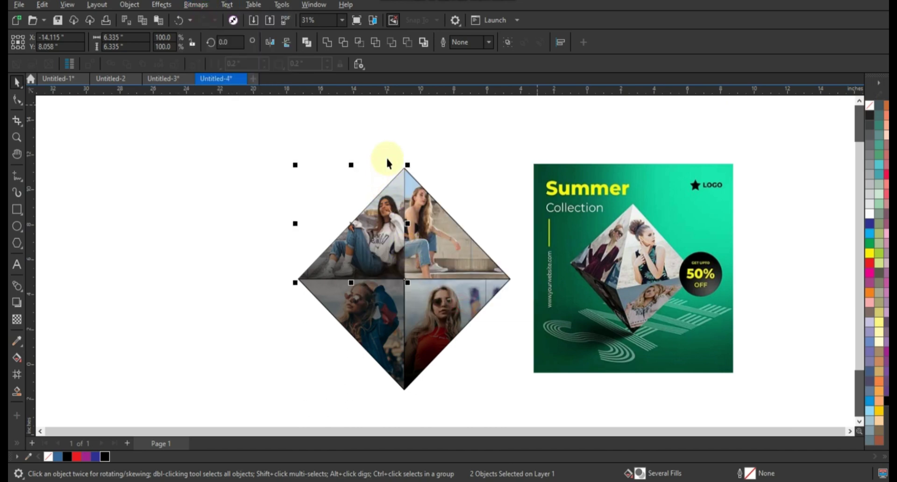
Remove the upper-right quadrant's outline and convert it to a 300 dpi bitmap.
{"action": "left_click", "coordinate": [512, 287]}
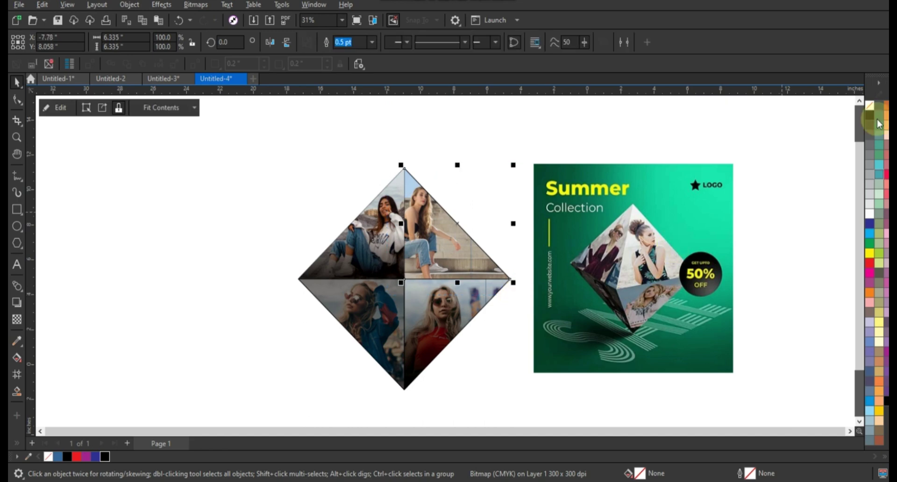
{"action": "right_click", "coordinate": [869, 106]}
{"action": "left_click", "coordinate": [823, 112]}
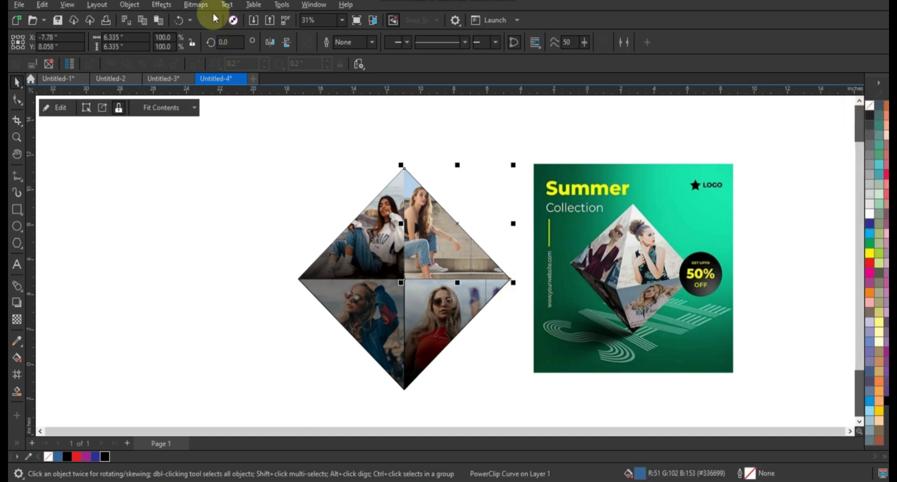
{"action": "left_click", "coordinate": [196, 4]}
{"action": "left_click", "coordinate": [208, 21]}
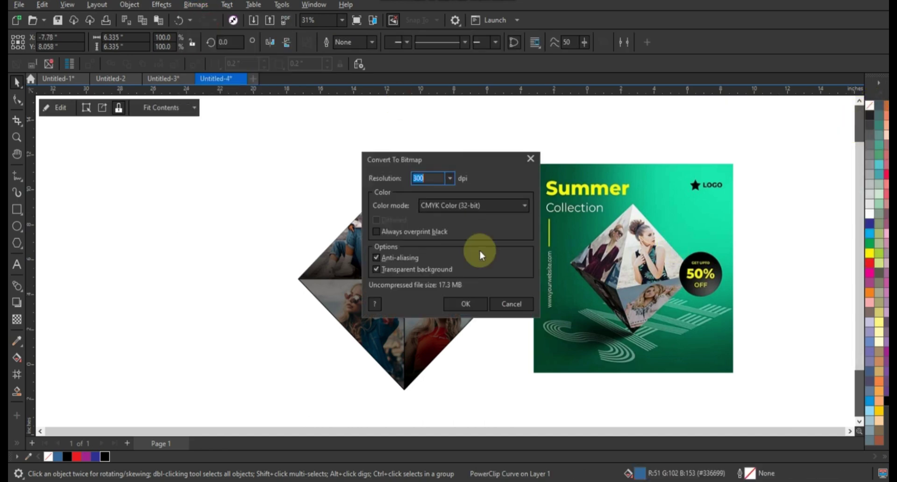
{"action": "left_click", "coordinate": [475, 304]}
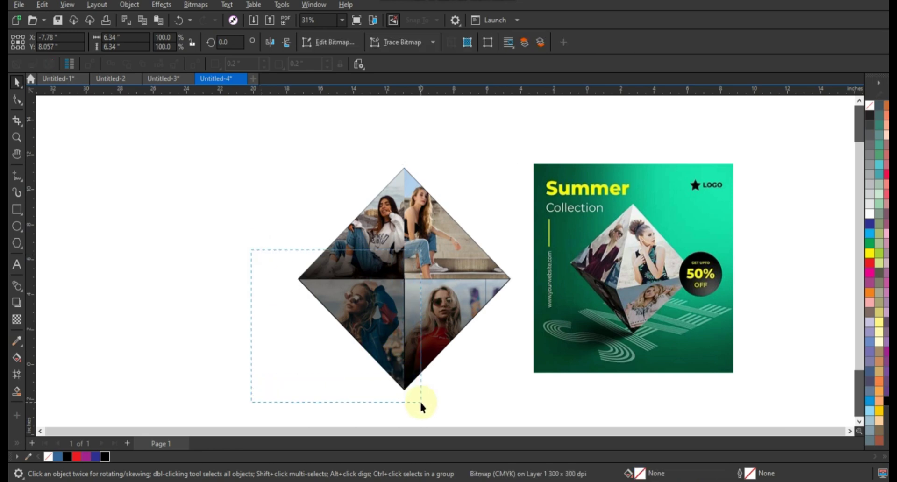
Remove the outline from the lower-left photo and its blue overlay, then convert to a 300 dpi bitmap.
{"action": "left_click_drag", "start_coordinate": [404, 389], "coordinate": [419, 400]}
{"action": "right_click", "coordinate": [871, 111]}
{"action": "left_click", "coordinate": [861, 114]}
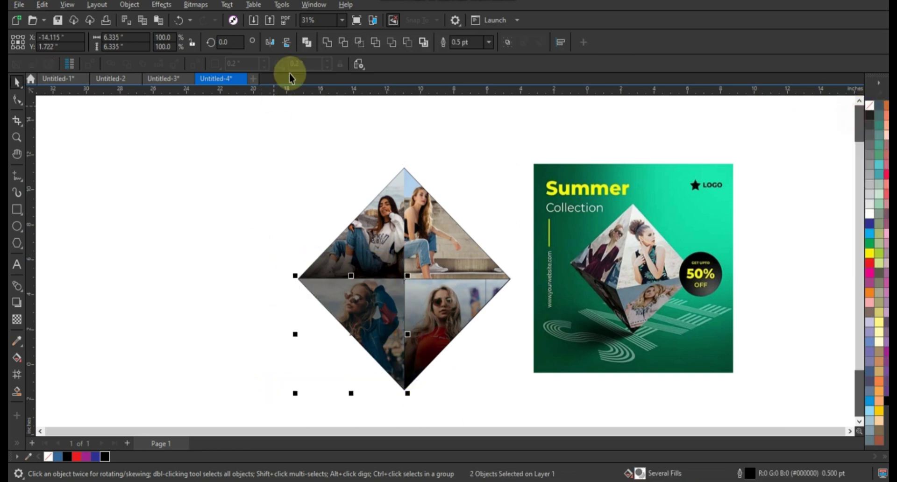
{"action": "left_click", "coordinate": [201, 5]}
{"action": "left_click", "coordinate": [210, 20]}
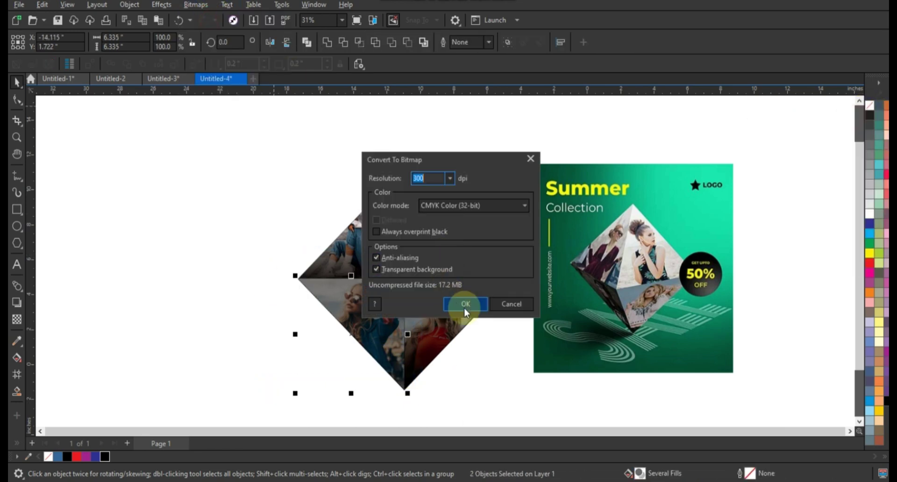
{"action": "left_click", "coordinate": [465, 305]}
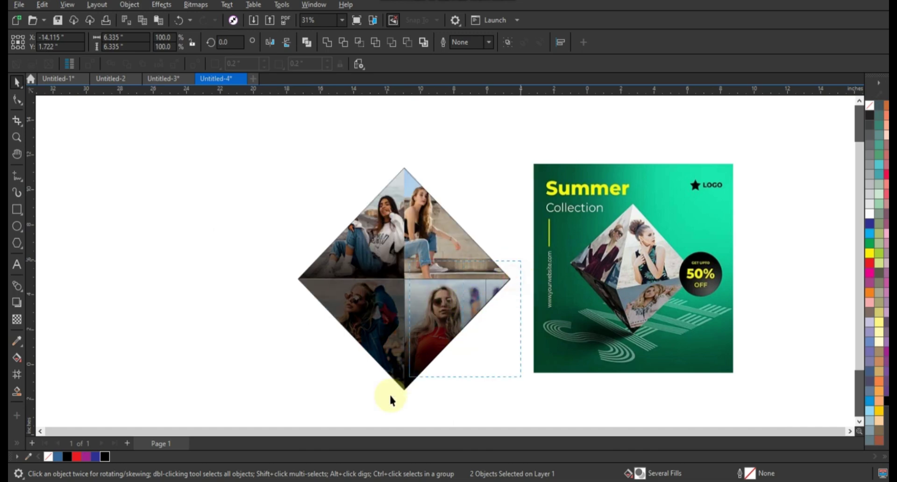
Remove the outline from the lower-right photo and its black overlay, then convert to a 300 dpi bitmap.
{"action": "right_click", "coordinate": [868, 119]}
{"action": "right_click", "coordinate": [868, 111]}
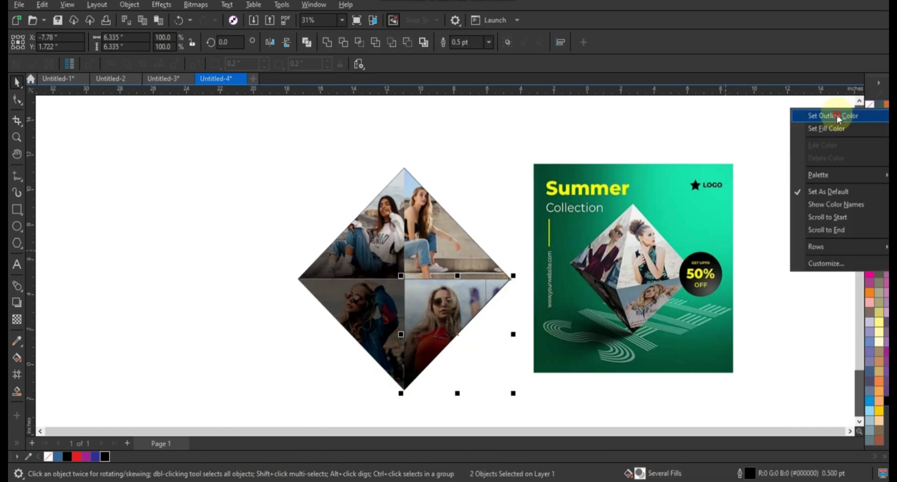
{"action": "left_click", "coordinate": [196, 5]}
{"action": "left_click", "coordinate": [196, 19]}
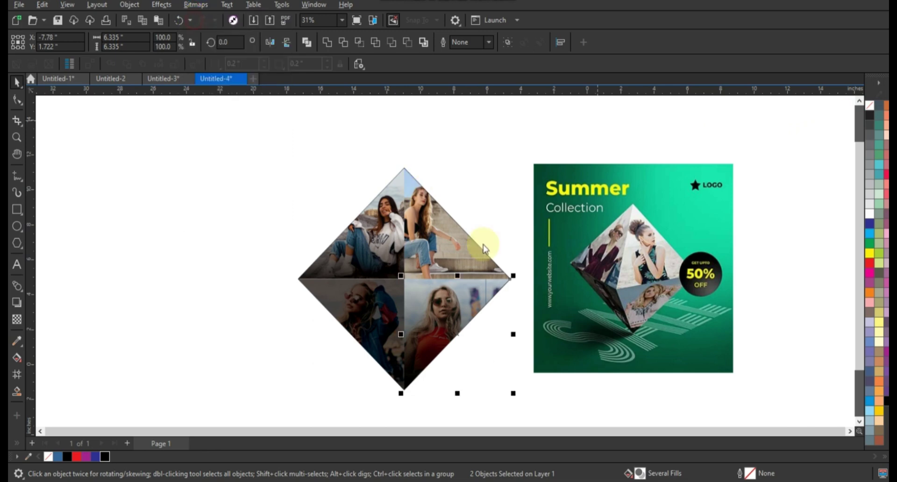
{"action": "left_click", "coordinate": [457, 304]}
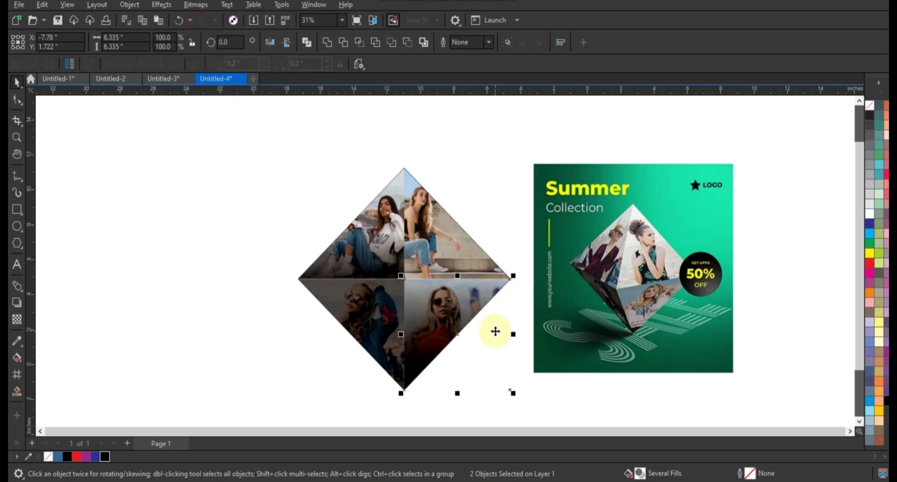
{"action": "left_click_drag", "start_coordinate": [481, 327], "coordinate": [371, 308]}
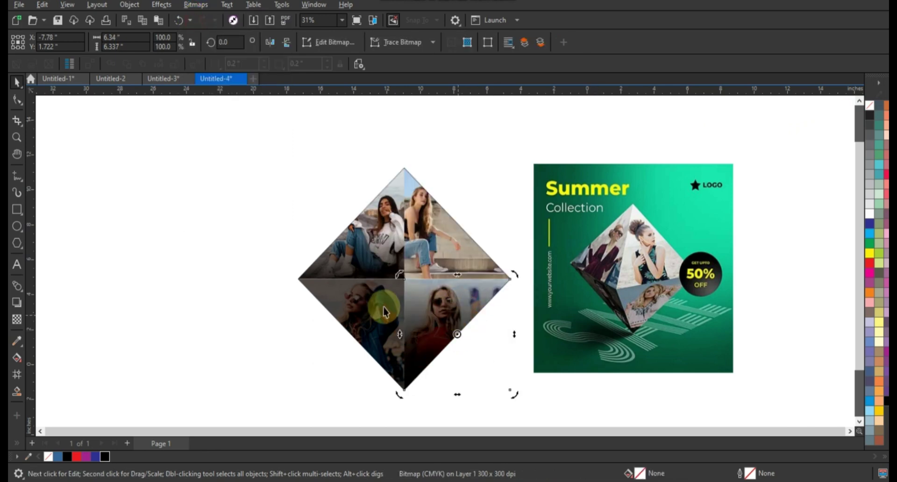
Move the four photo triangles aside and remove the leftover empty diamond outline.
{"action": "left_click", "coordinate": [448, 299], "text": "shift"}
{"action": "left_click_drag", "start_coordinate": [428, 245], "coordinate": [196, 250]}
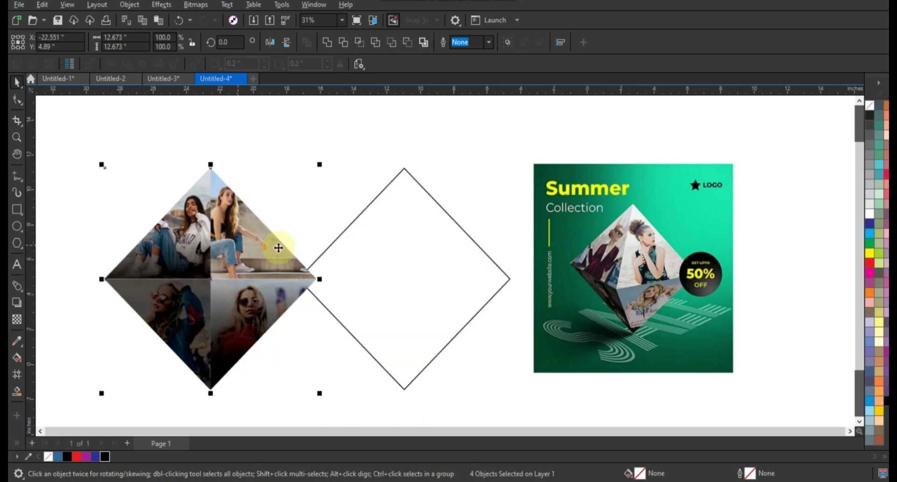
{"action": "left_click", "coordinate": [428, 267]}
Centre the four-photo diamond on the page, then zoom in around it and the poster.
{"action": "left_click_drag", "start_coordinate": [80, 146], "coordinate": [372, 406]}
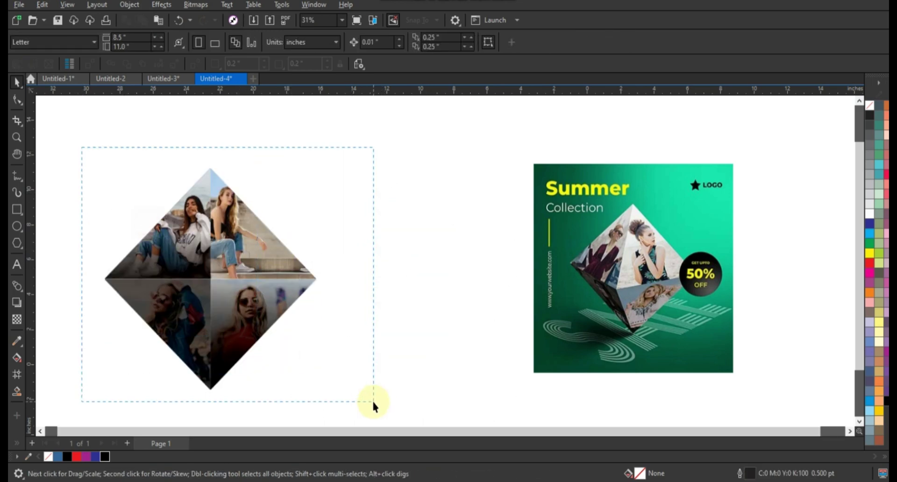
{"action": "left_click_drag", "start_coordinate": [240, 283], "coordinate": [387, 284]}
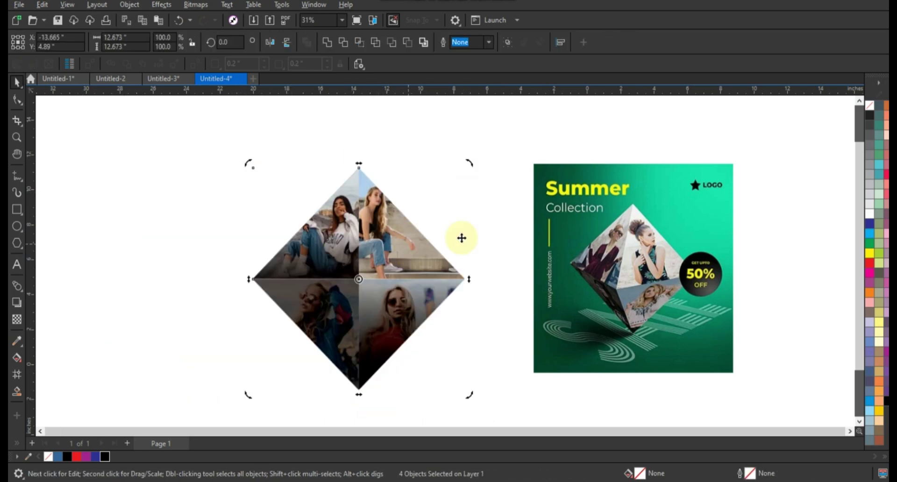
{"action": "left_click", "coordinate": [410, 248]}
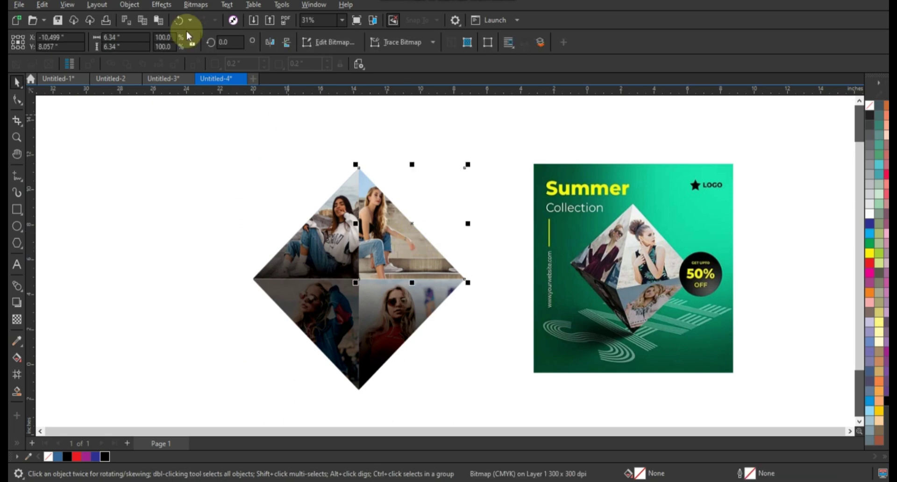
{"action": "left_click", "coordinate": [17, 137]}
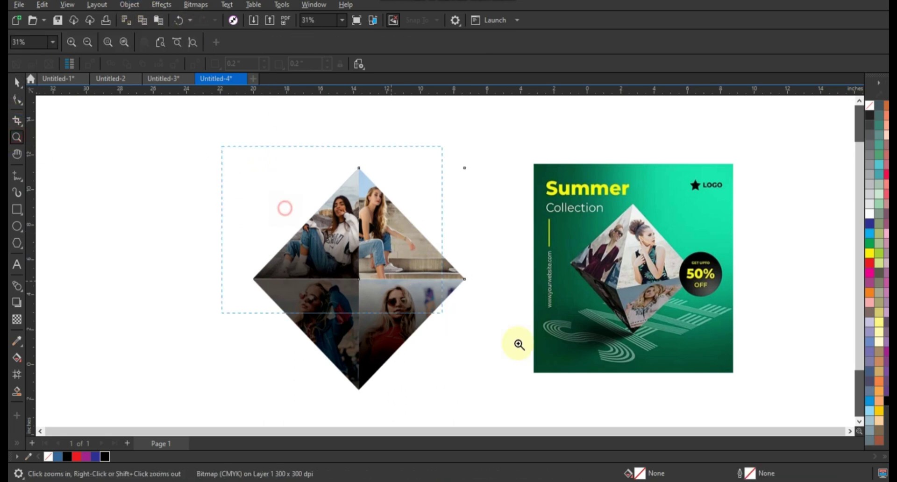
{"action": "left_click_drag", "start_coordinate": [222, 146], "coordinate": [709, 394]}
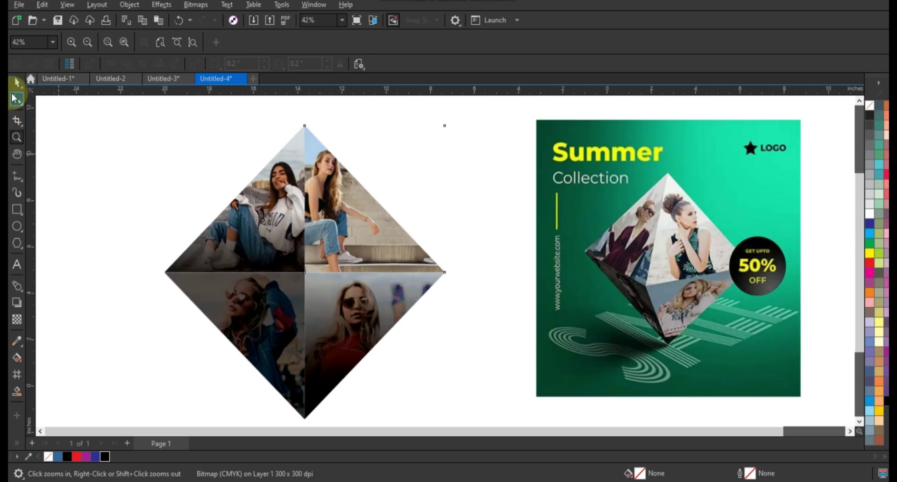
{"action": "left_click", "coordinate": [17, 82]}
Add perspective to the top-right photo, pulling its lower-left corner down toward the centre.
{"action": "left_click", "coordinate": [143, 8]}
{"action": "mouse_move", "coordinate": [148, 285]}
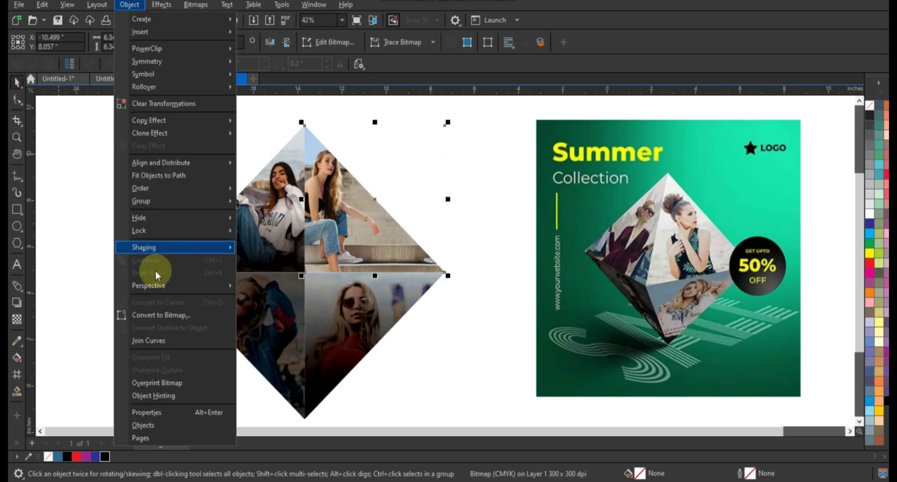
{"action": "left_click", "coordinate": [288, 288]}
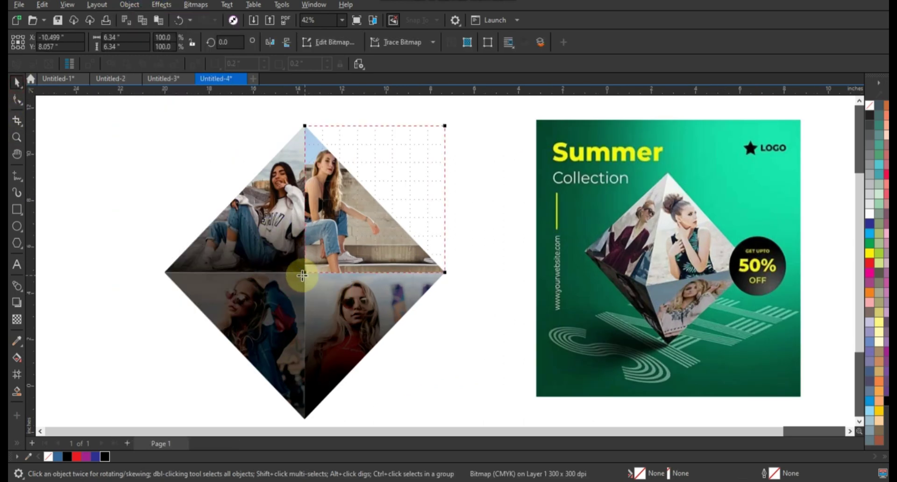
{"action": "left_click_drag", "start_coordinate": [305, 273], "coordinate": [287, 289]}
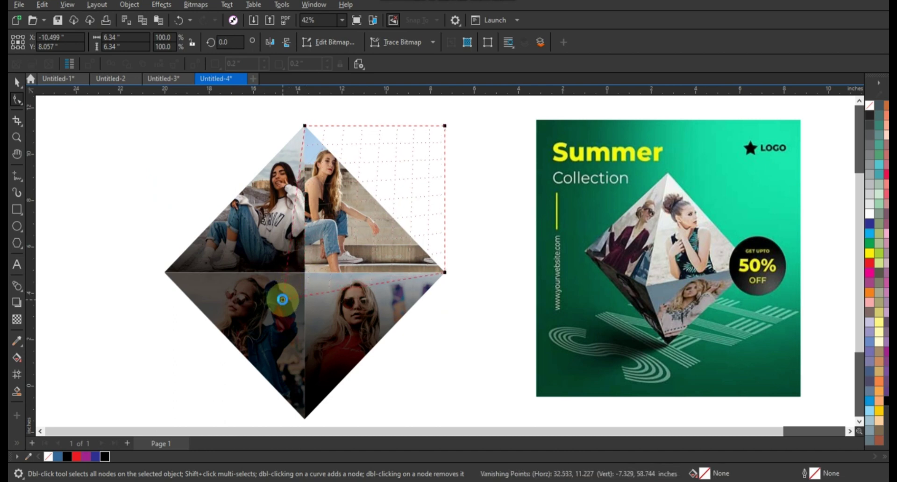
{"action": "left_click_drag", "start_coordinate": [282, 299], "coordinate": [280, 305]}
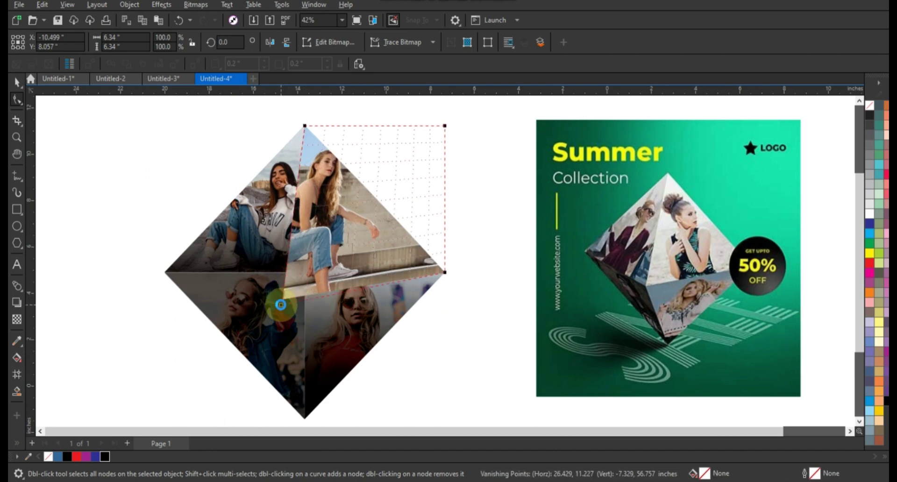
{"action": "left_click", "coordinate": [23, 107]}
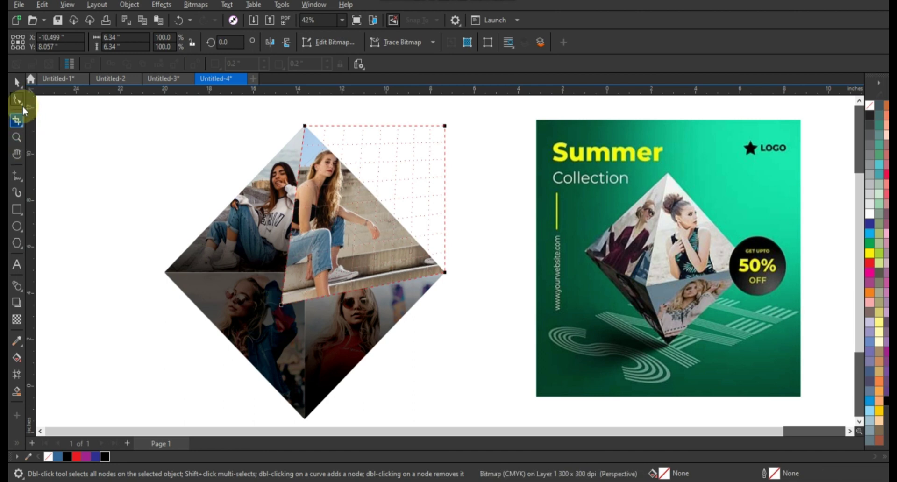
{"action": "left_click", "coordinate": [236, 298]}
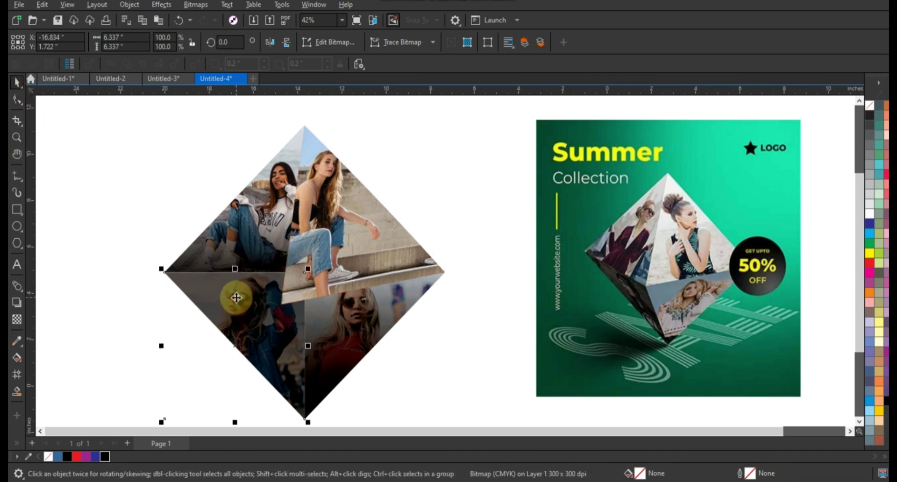
Add perspective to the lower-left photo triangle, pulling its top corner inward.
{"action": "left_click", "coordinate": [118, 8]}
{"action": "mouse_move", "coordinate": [149, 285]}
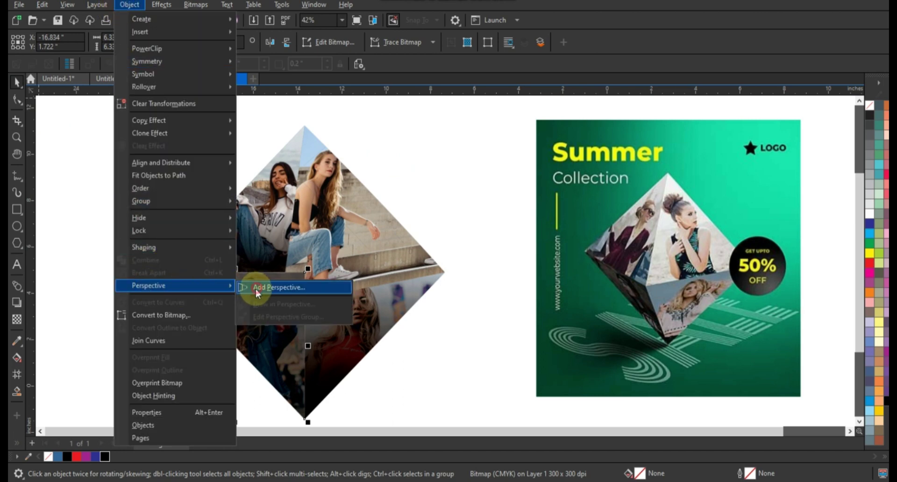
{"action": "left_click", "coordinate": [256, 288]}
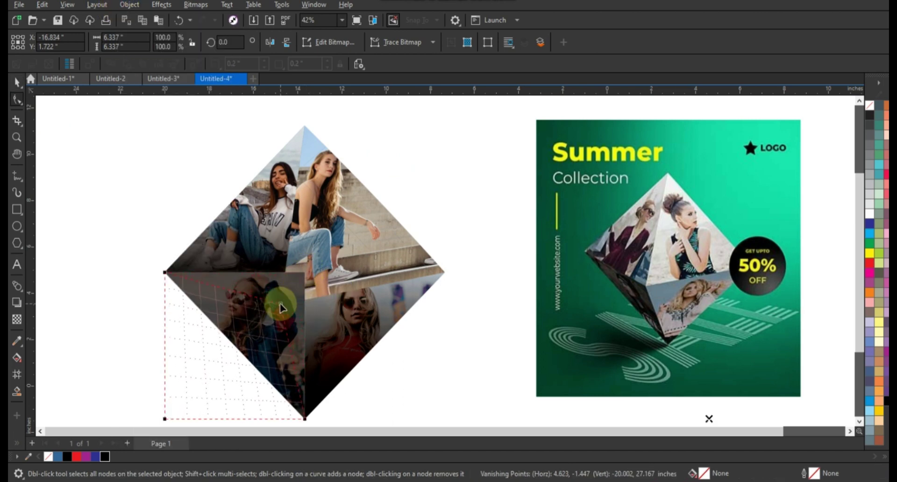
{"action": "left_click_drag", "start_coordinate": [279, 304], "coordinate": [280, 309]}
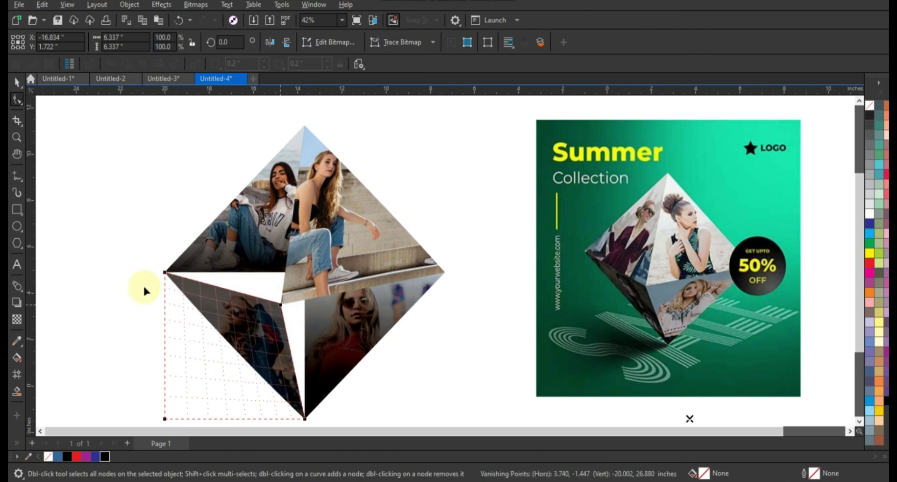
Zoom in and fine-tune the folded corner so it meets the upper-right photo's corner.
{"action": "left_click", "coordinate": [17, 136]}
{"action": "left_click_drag", "start_coordinate": [244, 276], "coordinate": [337, 322]}
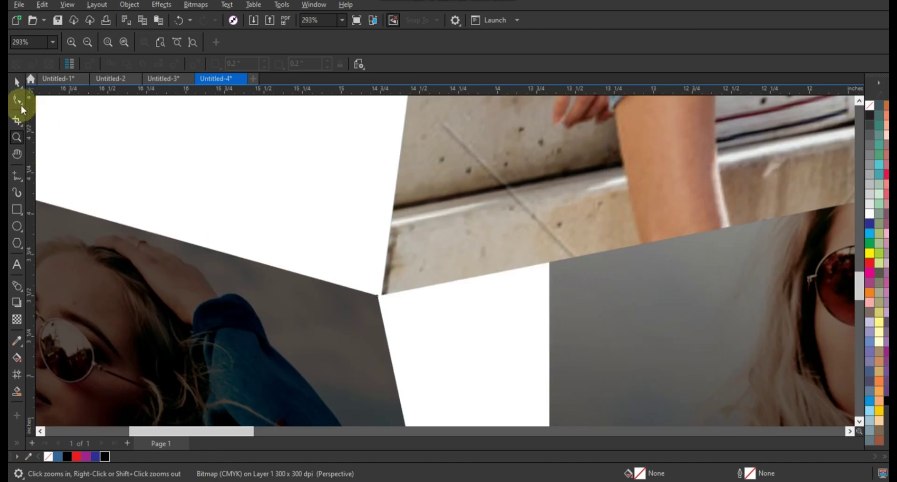
{"action": "left_click", "coordinate": [18, 100]}
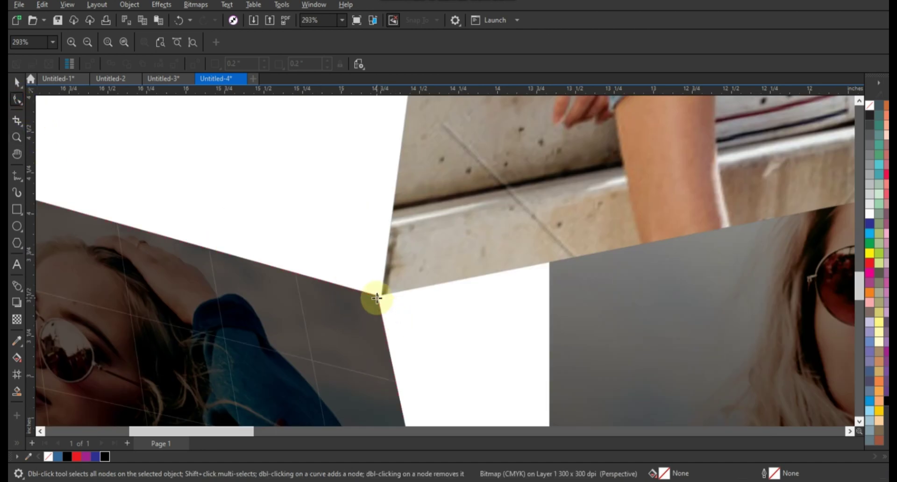
{"action": "left_click_drag", "start_coordinate": [380, 298], "coordinate": [382, 298]}
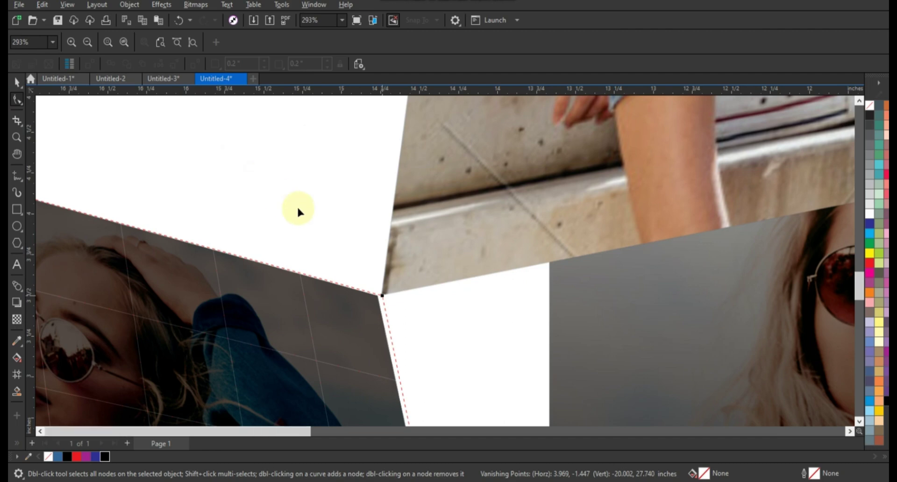
{"action": "scroll", "coordinate": [296, 205], "scroll_direction": "down", "scroll_amount": 3}
{"action": "scroll", "coordinate": [296, 206], "scroll_direction": "up", "scroll_amount": 2}
{"action": "scroll", "coordinate": [314, 248], "scroll_direction": "down", "scroll_amount": 3}
{"action": "scroll", "coordinate": [314, 245], "scroll_direction": "down", "scroll_amount": 2}
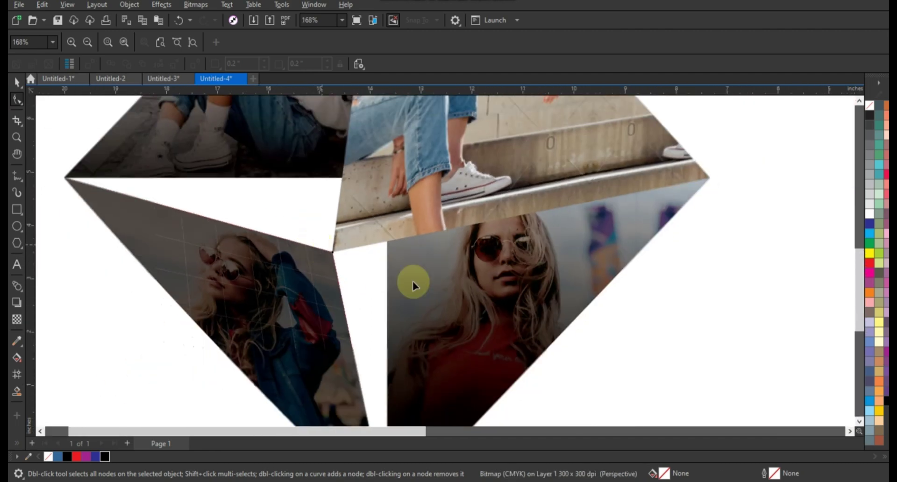
{"action": "left_click", "coordinate": [413, 281]}
{"action": "left_click", "coordinate": [16, 83]}
Add perspective to the lower-right photo, dragging its top-left corner down-left onto the neighbouring face.
{"action": "key", "text": "ctrl+Home"}
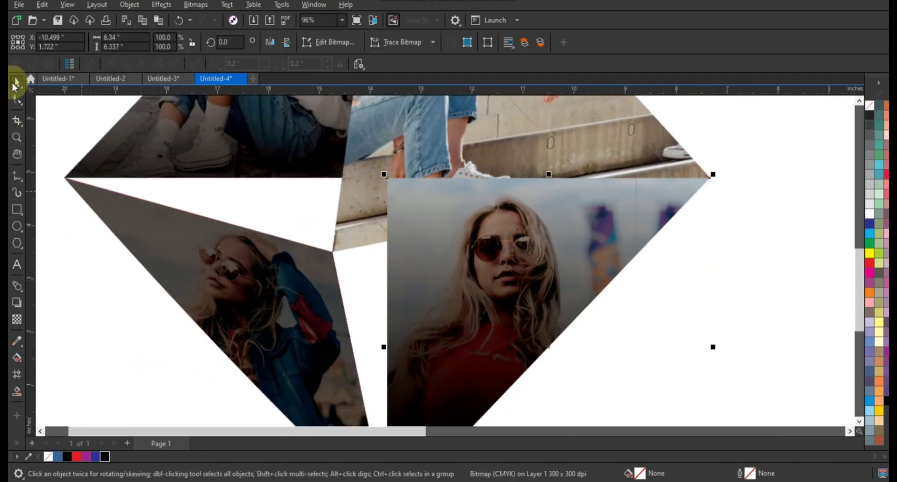
{"action": "scroll", "coordinate": [292, 156], "scroll_direction": "down", "scroll_amount": 1}
{"action": "left_click", "coordinate": [123, 6]}
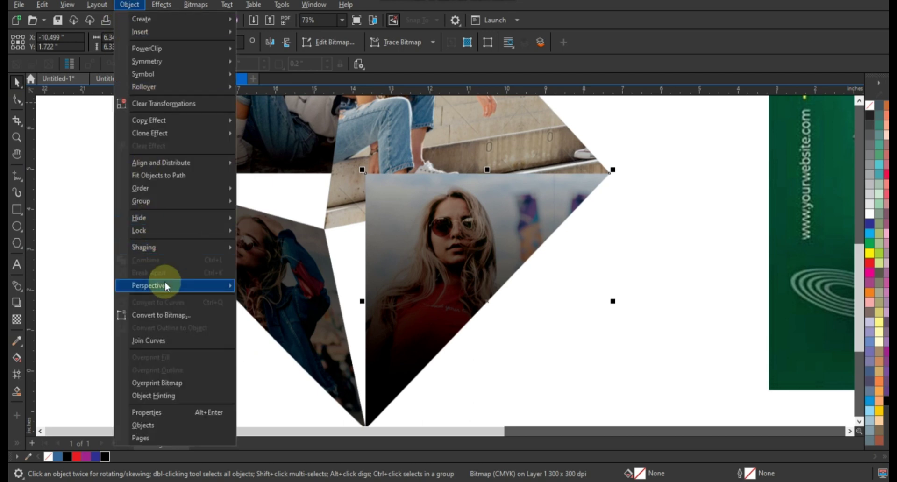
{"action": "left_click", "coordinate": [251, 284]}
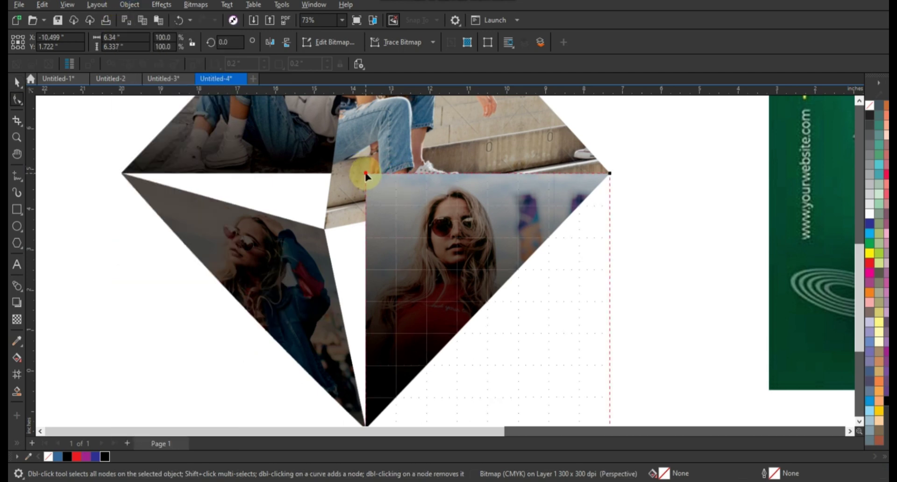
{"action": "left_click_drag", "start_coordinate": [364, 174], "coordinate": [325, 229]}
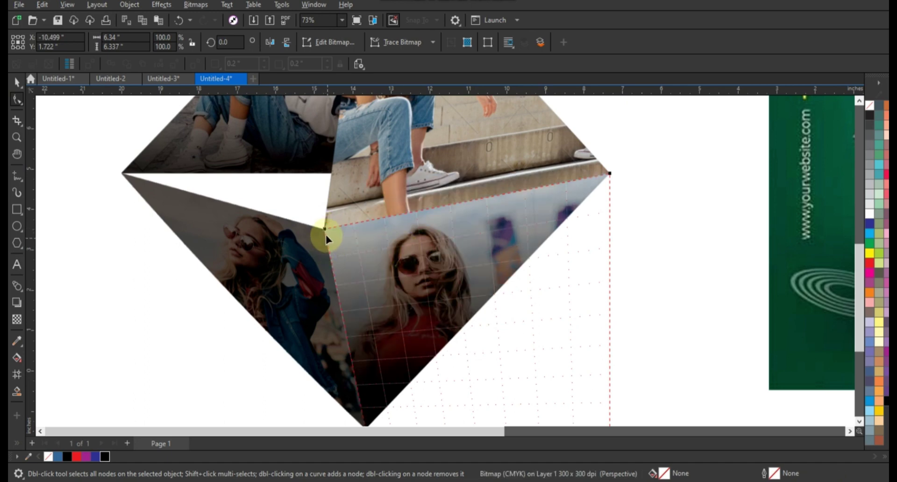
{"action": "left_click", "coordinate": [326, 232]}
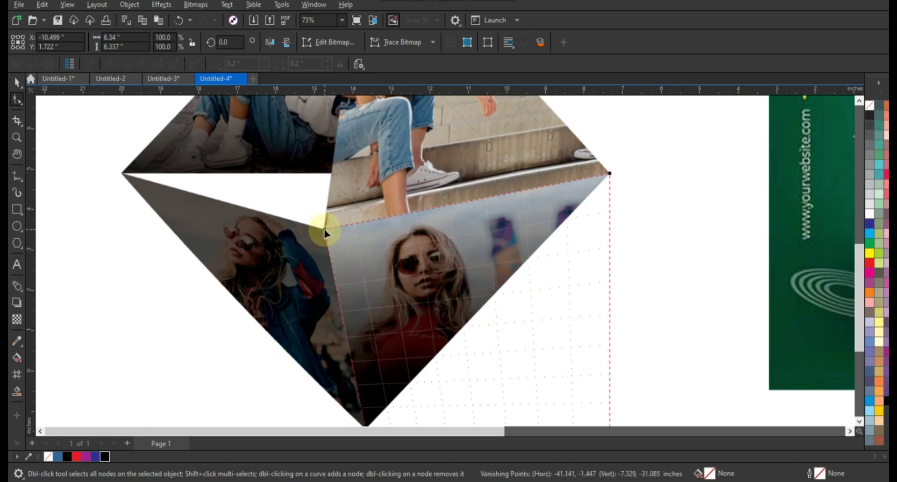
{"action": "left_click", "coordinate": [17, 83]}
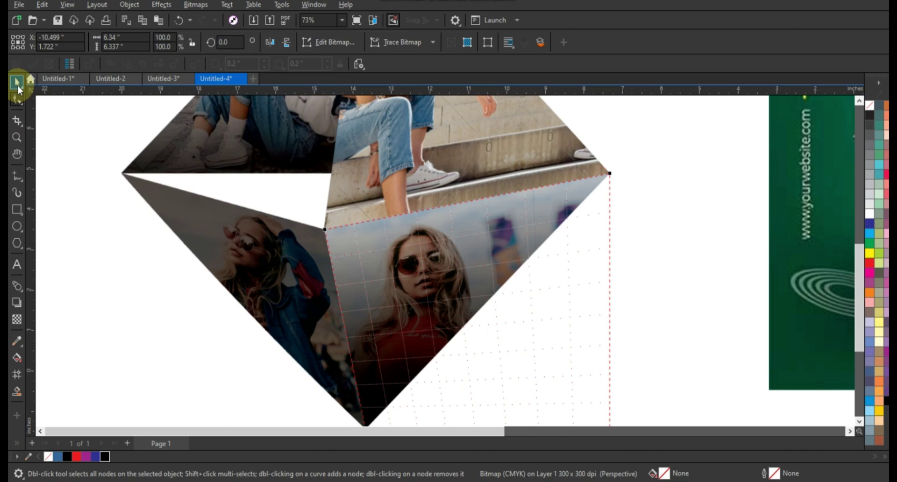
{"action": "left_click", "coordinate": [215, 161]}
Add perspective to the top-left photo triangle and tilt its inner corner.
{"action": "scroll", "coordinate": [280, 243], "scroll_direction": "down", "scroll_amount": 3}
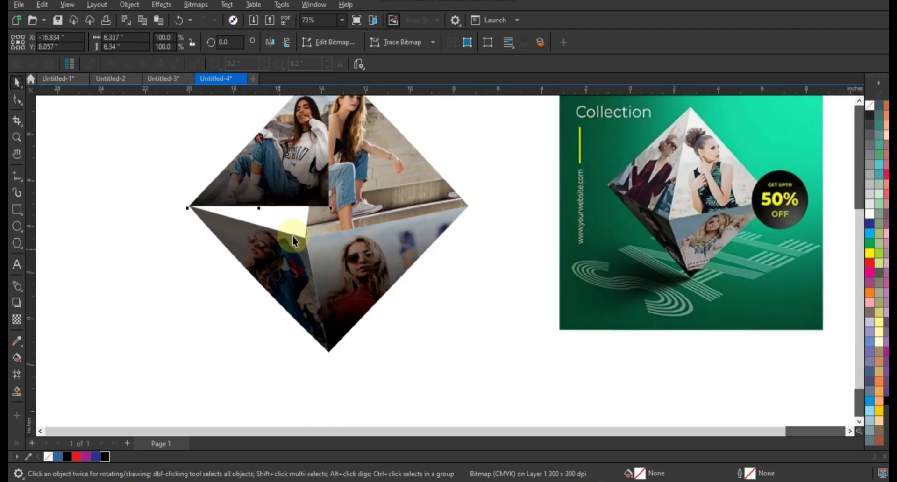
{"action": "left_click", "coordinate": [138, 6]}
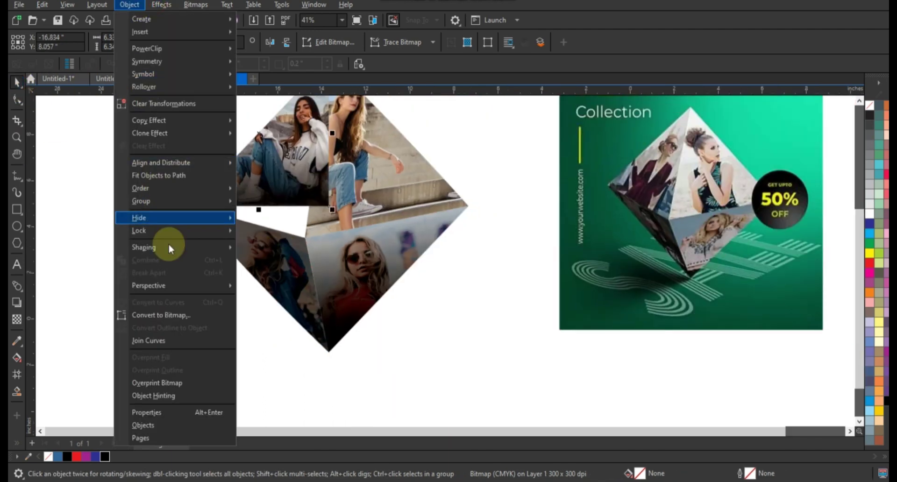
{"action": "mouse_move", "coordinate": [148, 285]}
{"action": "left_click", "coordinate": [264, 283]}
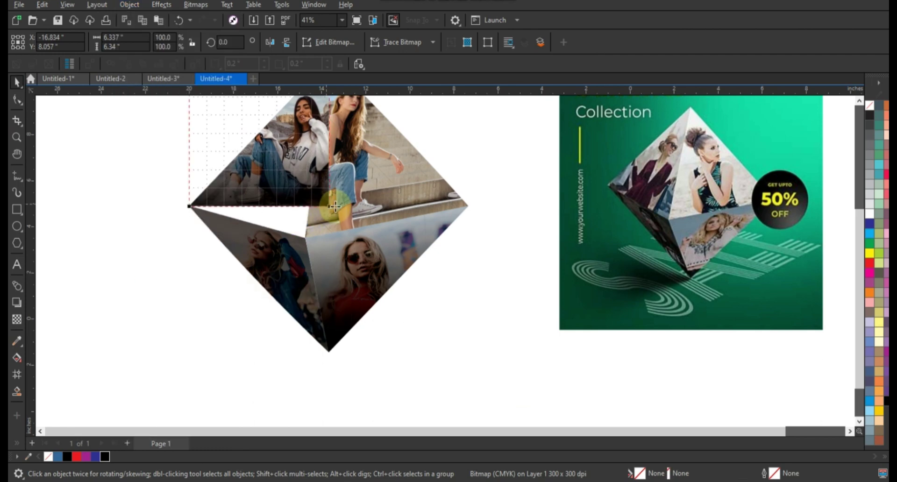
{"action": "left_click_drag", "start_coordinate": [309, 232], "coordinate": [304, 238]}
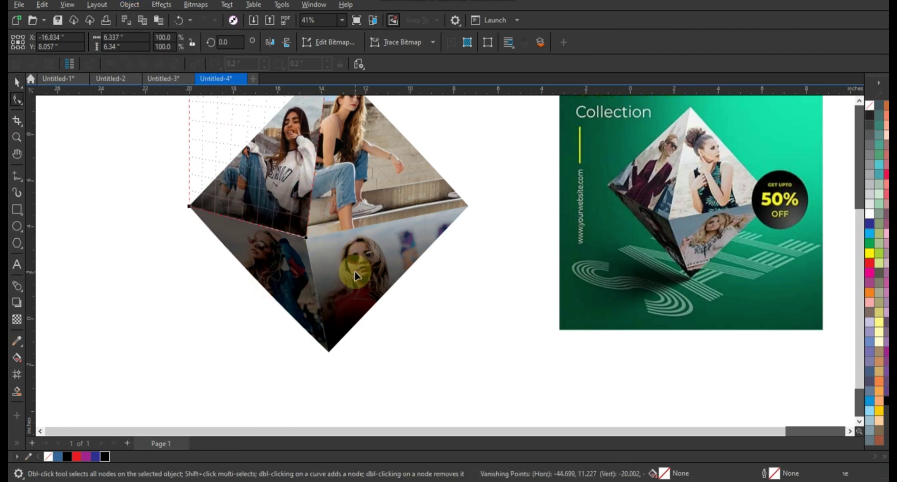
Zoom into the centre seam, nudge the corners until it closes, and select all four triangles.
{"action": "left_click", "coordinate": [17, 137]}
{"action": "left_click_drag", "start_coordinate": [259, 195], "coordinate": [376, 267]}
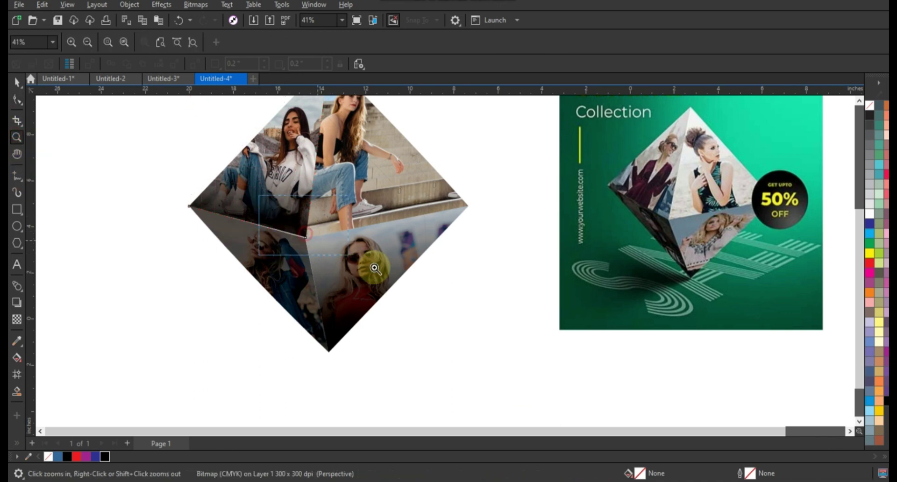
{"action": "left_click", "coordinate": [17, 100]}
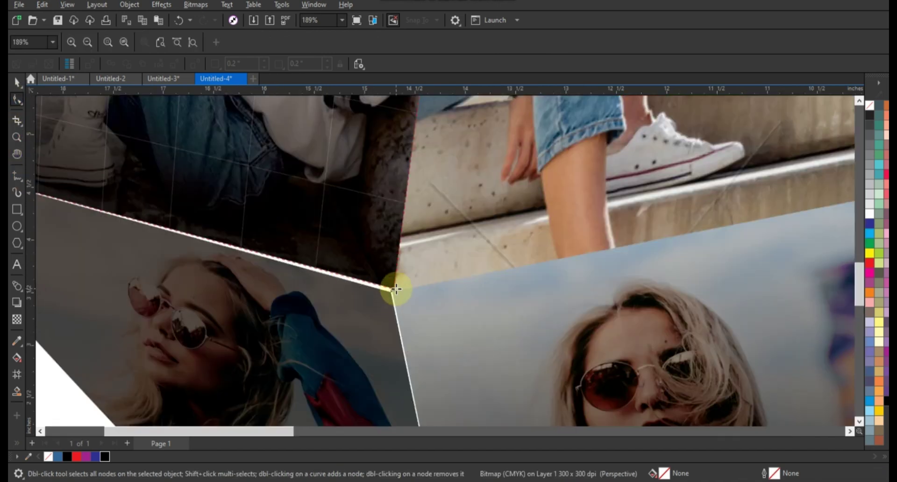
{"action": "left_click_drag", "start_coordinate": [394, 291], "coordinate": [392, 295]}
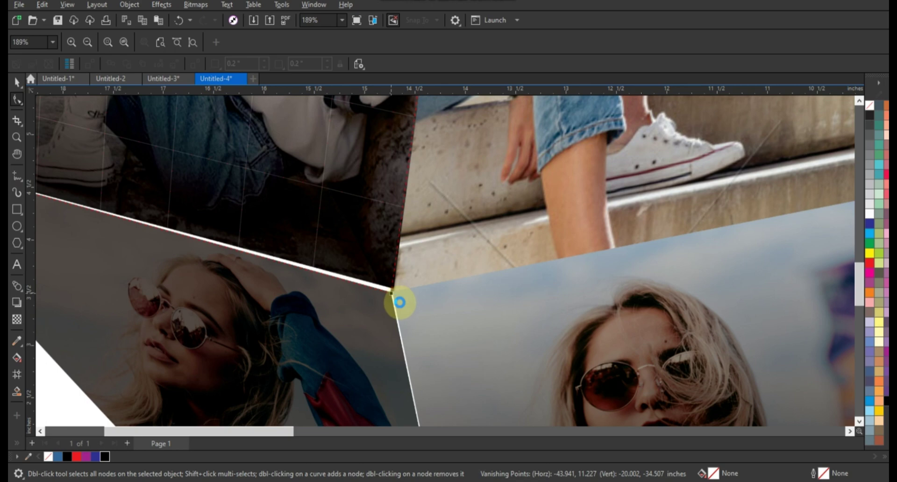
{"action": "left_click", "coordinate": [399, 302]}
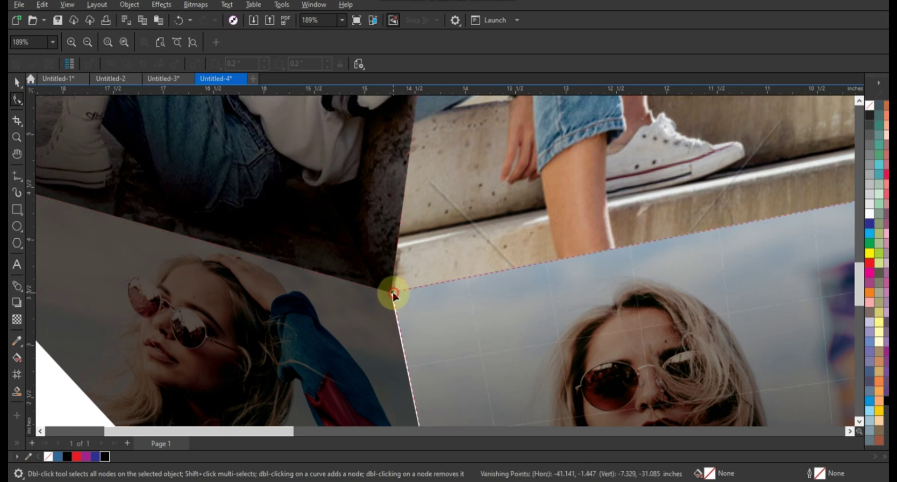
{"action": "left_click_drag", "start_coordinate": [392, 296], "coordinate": [391, 293]}
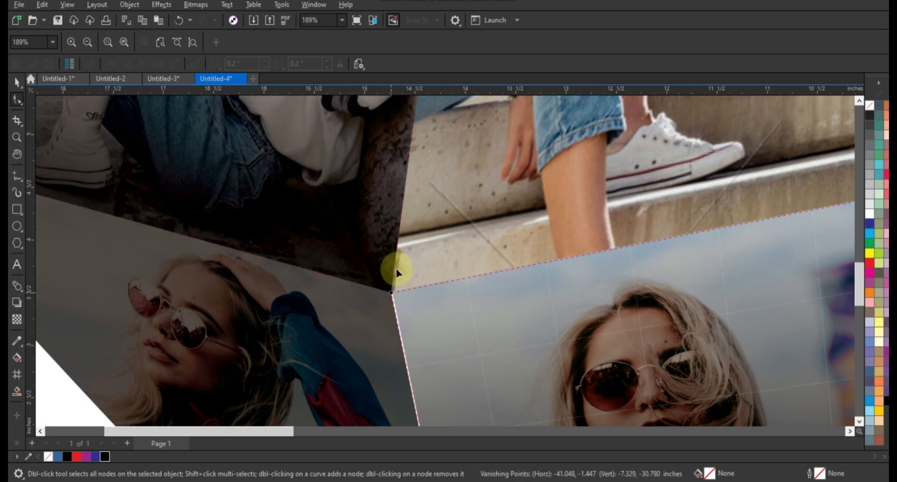
{"action": "scroll", "coordinate": [376, 260], "scroll_direction": "down", "scroll_amount": 3}
{"action": "scroll", "coordinate": [376, 260], "scroll_direction": "down", "scroll_amount": 3}
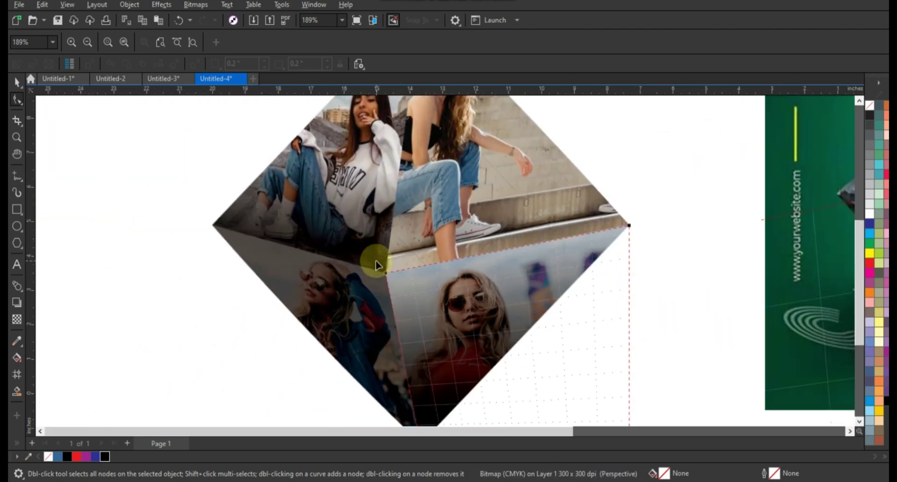
{"action": "left_click", "coordinate": [16, 82]}
{"action": "mouse_move", "coordinate": [266, 155]}
{"action": "left_mouse_down"}
{"action": "mouse_move", "coordinate": [459, 342]}
{"action": "mouse_move", "coordinate": [490, 355]}
{"action": "left_mouse_up"}
Group the four diamond pieces and draw a square around the collage.
{"action": "key", "text": "ctrl+g"}
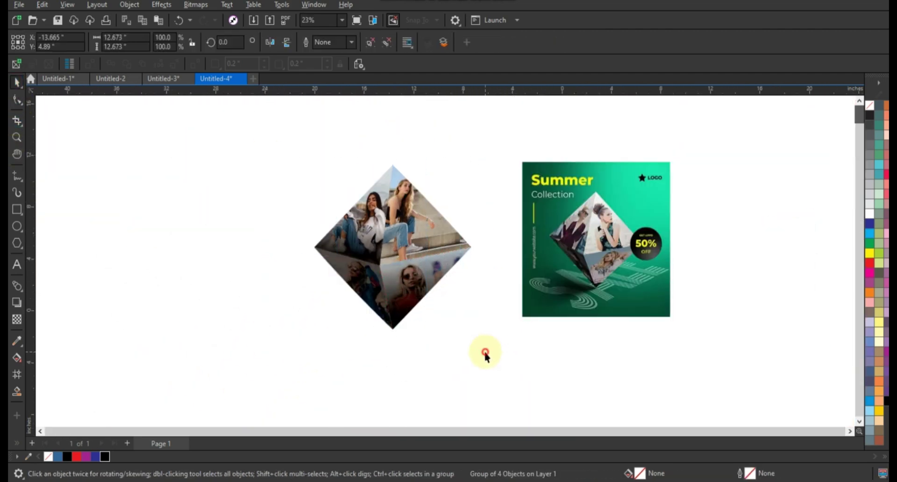
{"action": "left_click", "coordinate": [484, 354]}
{"action": "left_click", "coordinate": [17, 210]}
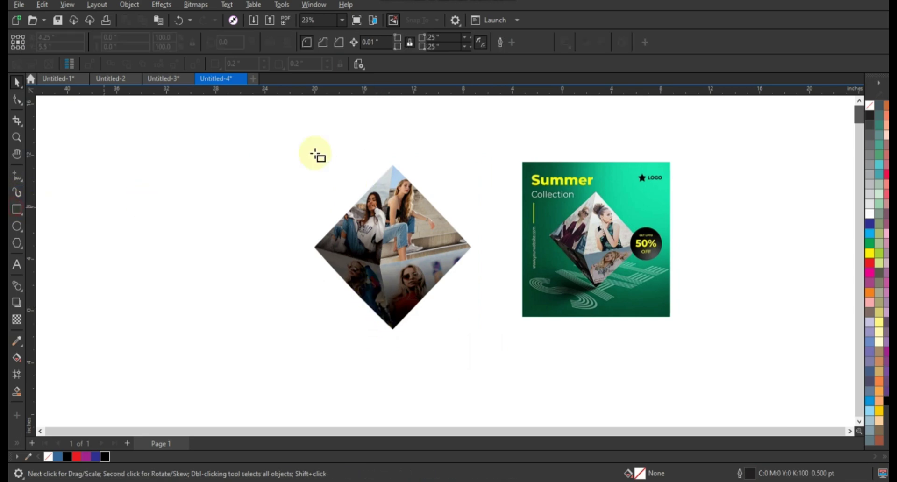
{"action": "left_click_drag", "start_coordinate": [260, 125], "coordinate": [435, 367]}
Fill the square with the poster's dark green via the Eyedropper and send it behind the diamond.
{"action": "left_click", "coordinate": [17, 341]}
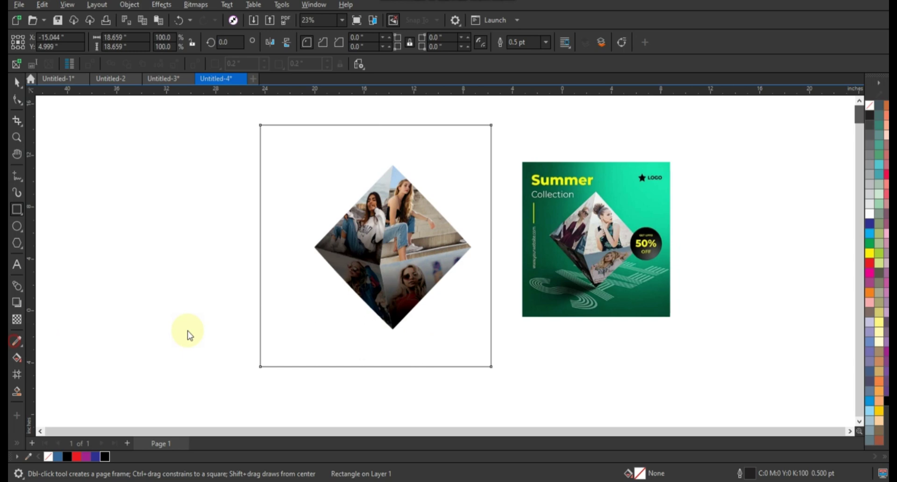
{"action": "left_click", "coordinate": [653, 208]}
{"action": "left_click", "coordinate": [486, 177]}
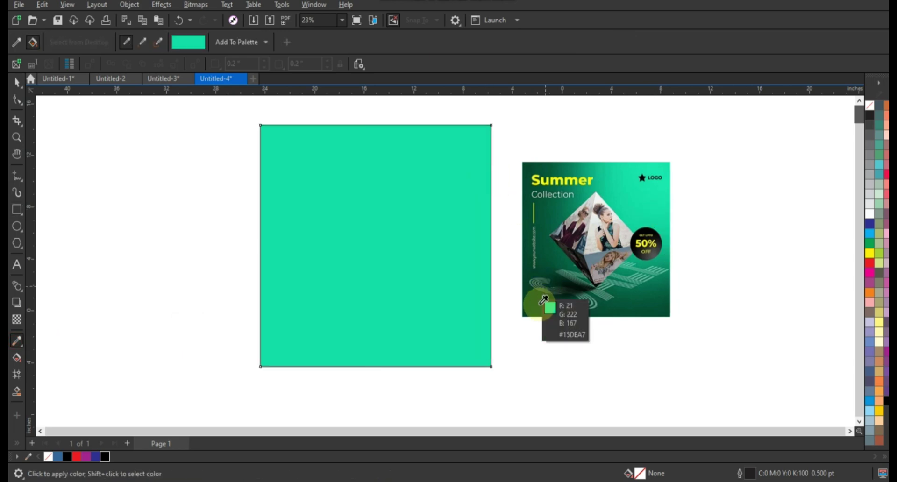
{"action": "left_click", "coordinate": [540, 305]}
{"action": "left_click", "coordinate": [458, 280]}
{"action": "left_click", "coordinate": [16, 82]}
{"action": "left_click", "coordinate": [373, 184]}
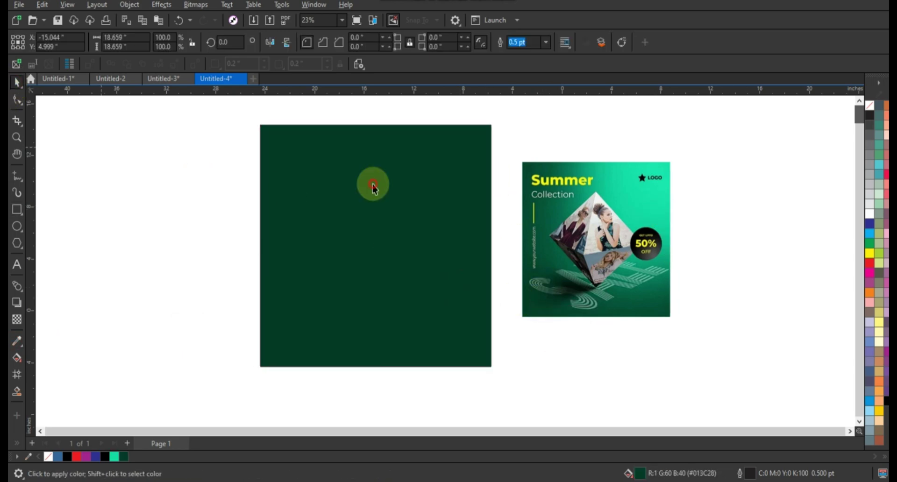
{"action": "key", "text": "ctrl+v"}
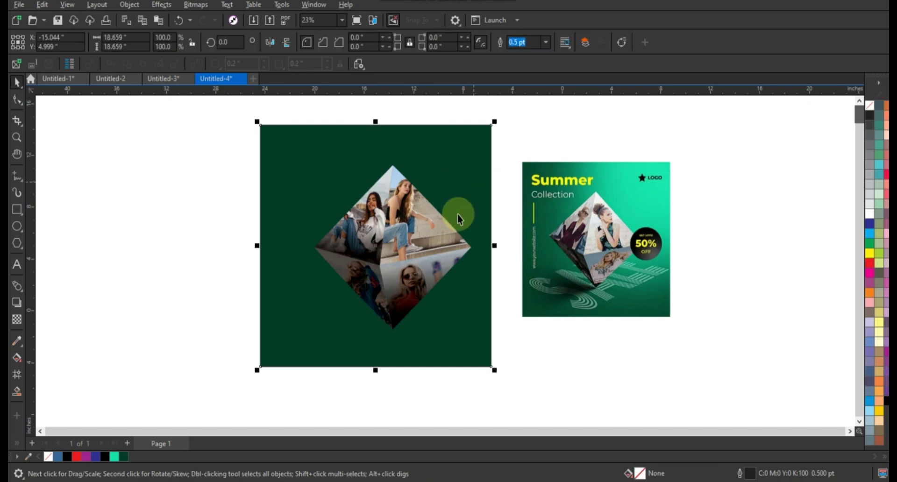
Give the square a radial fountain fill from dark green to bright mint green near the top.
{"action": "left_click_drag", "start_coordinate": [326, 333], "coordinate": [387, 217]}
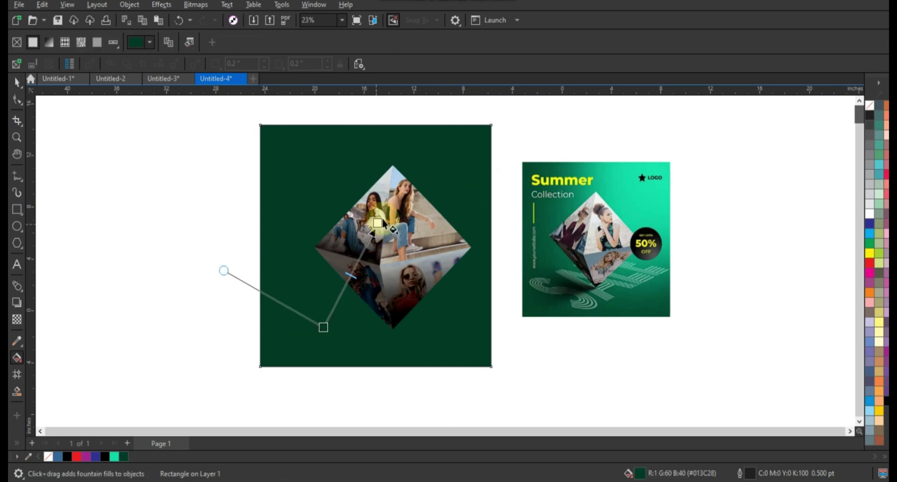
{"action": "left_click_drag", "start_coordinate": [114, 456], "coordinate": [386, 217]}
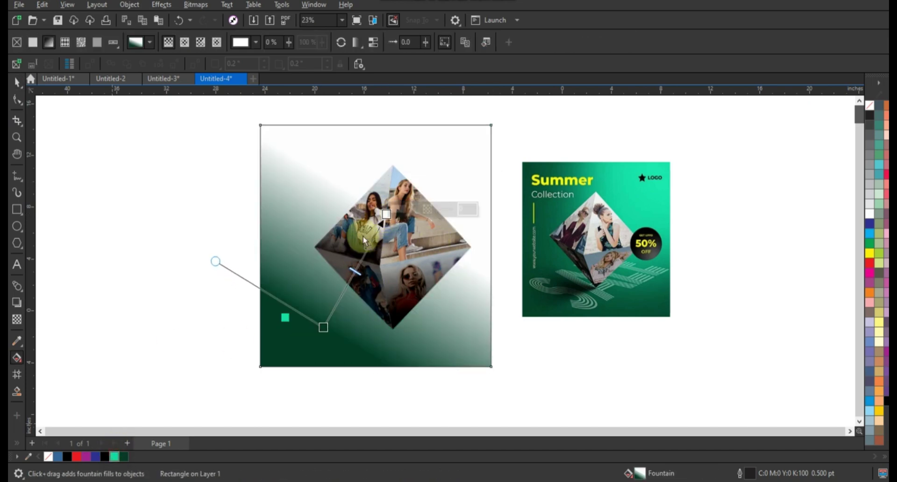
{"action": "left_click", "coordinate": [185, 43]}
{"action": "mouse_move", "coordinate": [503, 303]}
{"action": "left_mouse_down"}
{"action": "mouse_move", "coordinate": [434, 181]}
{"action": "mouse_move", "coordinate": [411, 203]}
{"action": "left_mouse_up"}
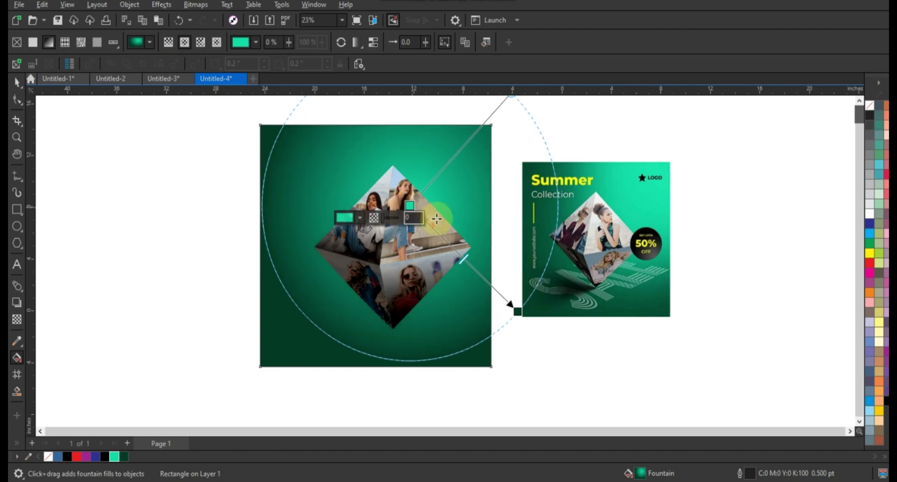
{"action": "left_click", "coordinate": [17, 82]}
Shift the diamond collage slightly left and select the green background square.
{"action": "left_click_drag", "start_coordinate": [189, 144], "coordinate": [487, 338]}
{"action": "left_click_drag", "start_coordinate": [419, 269], "coordinate": [411, 270]}
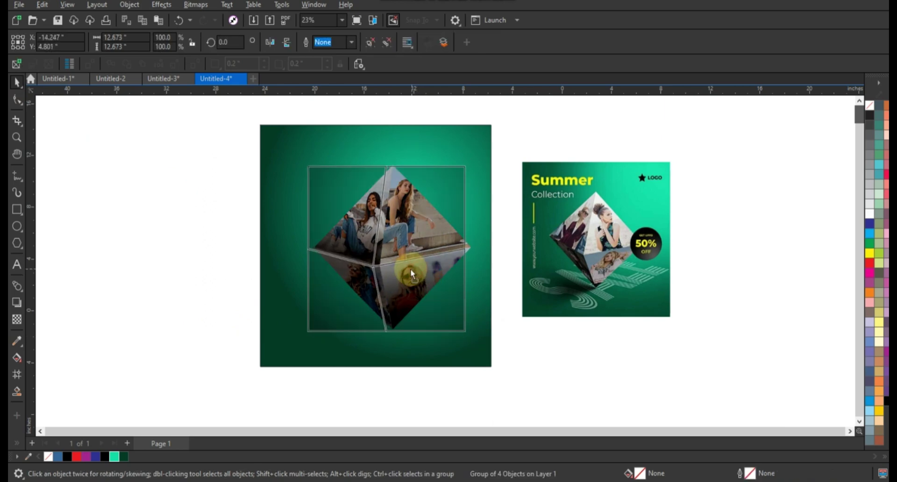
{"action": "left_click", "coordinate": [471, 336]}
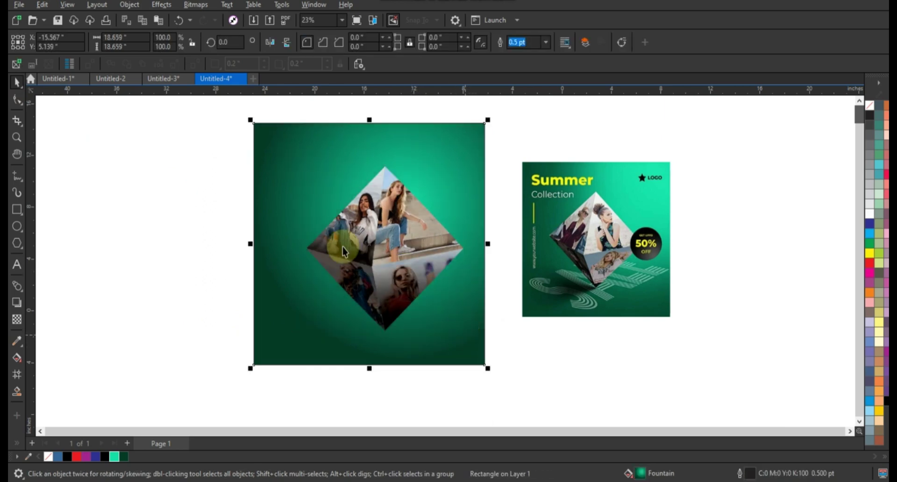
Zoom in on both designs and ungroup the diamond into its four faces with Ctrl+U.
{"action": "left_click_drag", "start_coordinate": [195, 127], "coordinate": [473, 349]}
{"action": "left_click", "coordinate": [556, 365]}
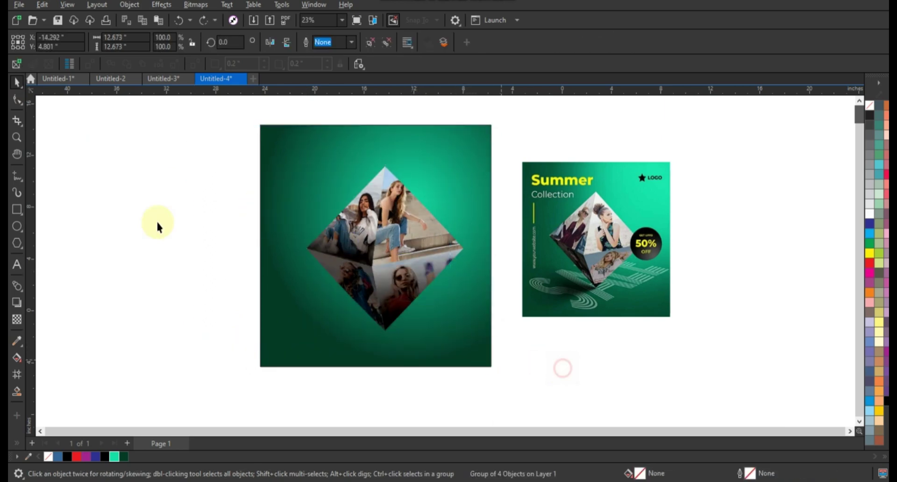
{"action": "left_click", "coordinate": [16, 137]}
{"action": "left_click_drag", "start_coordinate": [197, 131], "coordinate": [678, 352]}
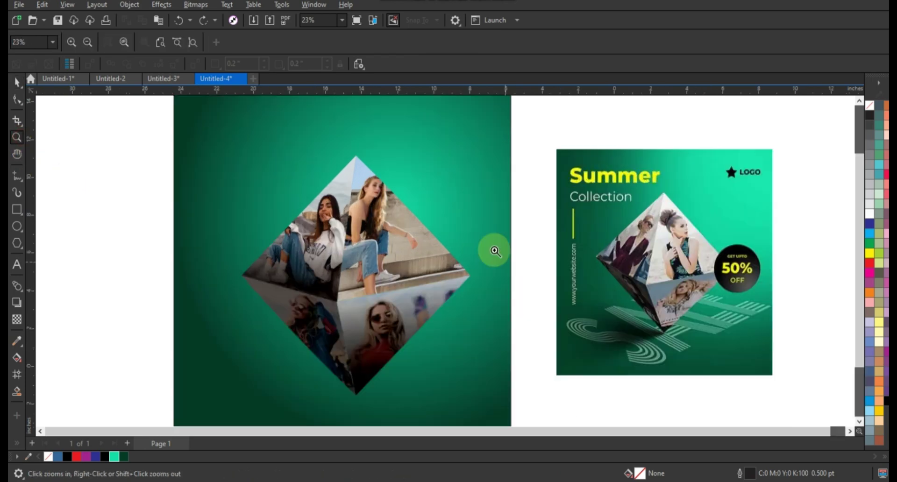
{"action": "left_click", "coordinate": [17, 82]}
{"action": "left_click", "coordinate": [345, 260]}
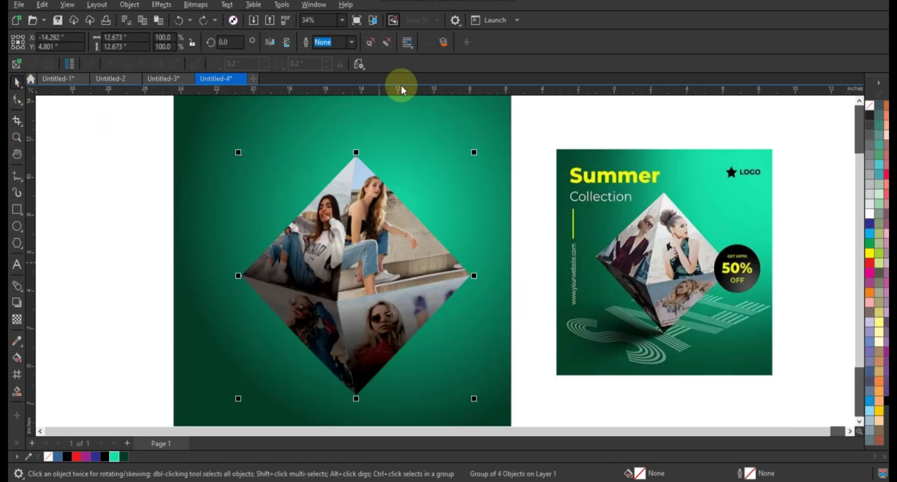
{"action": "key", "text": "ctrl+u"}
Shift the four diamond faces slightly left and zoom to compare with the poster.
{"action": "left_click", "coordinate": [407, 274]}
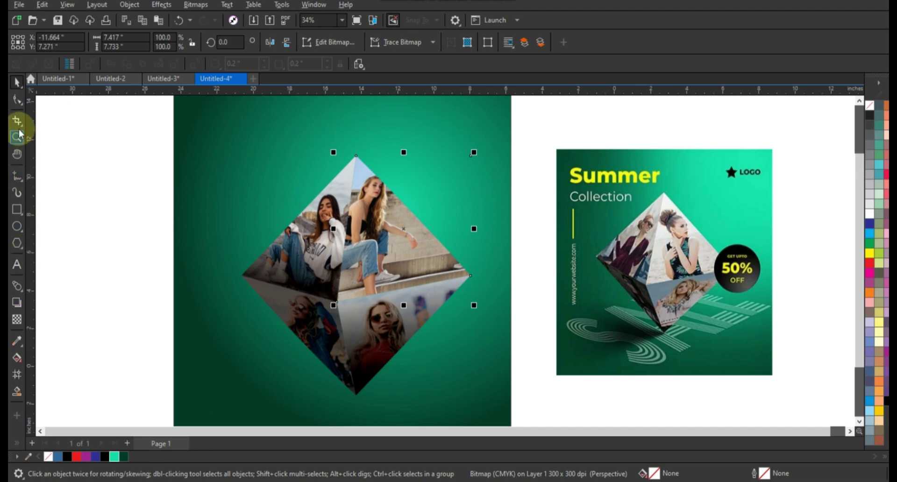
{"action": "left_click", "coordinate": [17, 100]}
{"action": "scroll", "coordinate": [337, 302], "scroll_direction": "down", "scroll_amount": 2}
{"action": "left_click", "coordinate": [16, 82]}
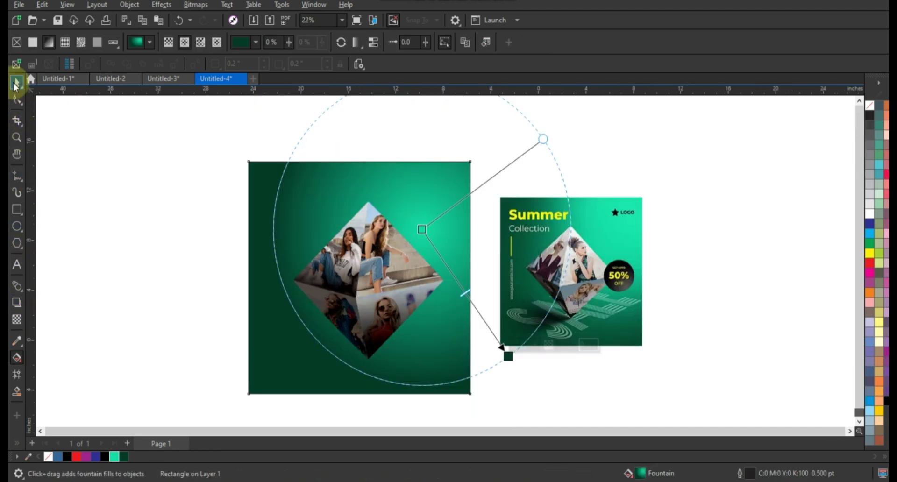
{"action": "left_click_drag", "start_coordinate": [117, 165], "coordinate": [459, 380]}
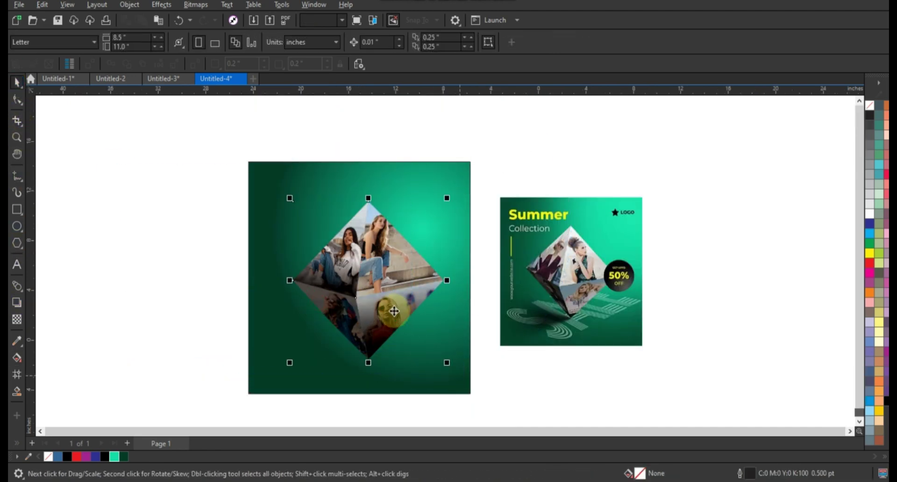
{"action": "left_click_drag", "start_coordinate": [390, 306], "coordinate": [385, 308]}
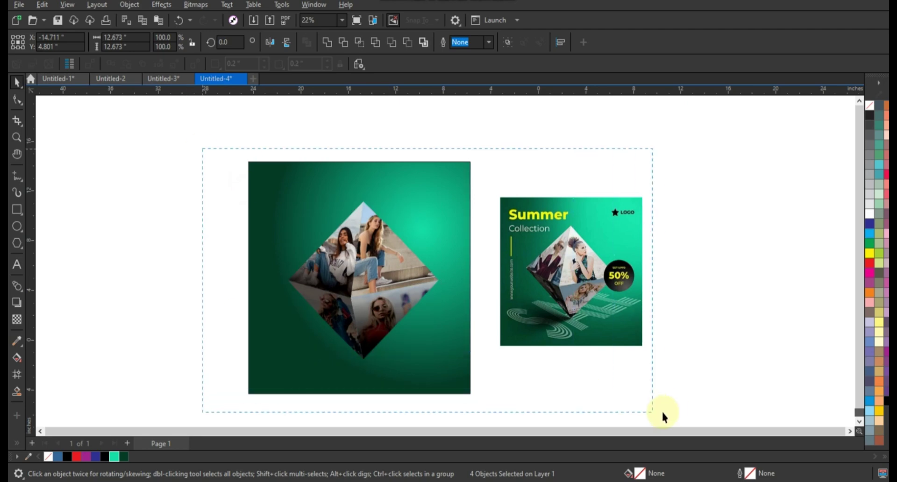
{"action": "left_click_drag", "start_coordinate": [662, 410], "coordinate": [655, 387]}
{"action": "scroll", "coordinate": [655, 386], "scroll_direction": "up", "scroll_amount": 1}
{"action": "left_click", "coordinate": [651, 380]}
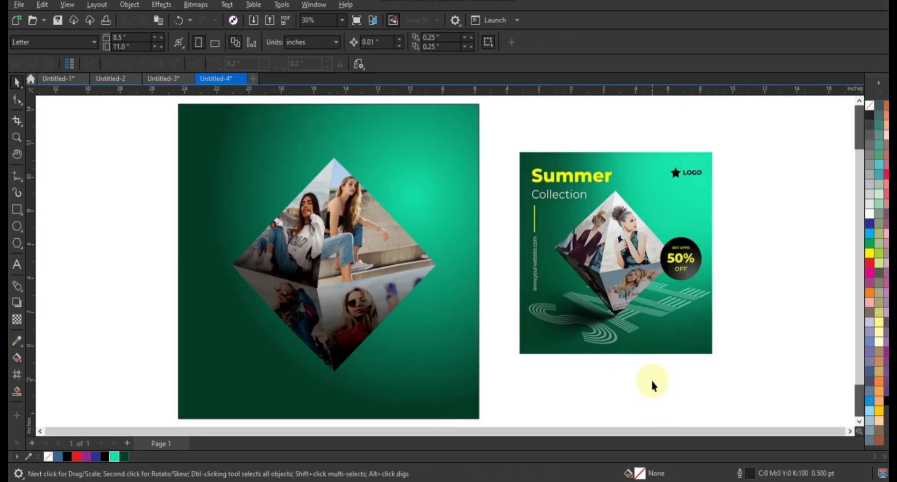